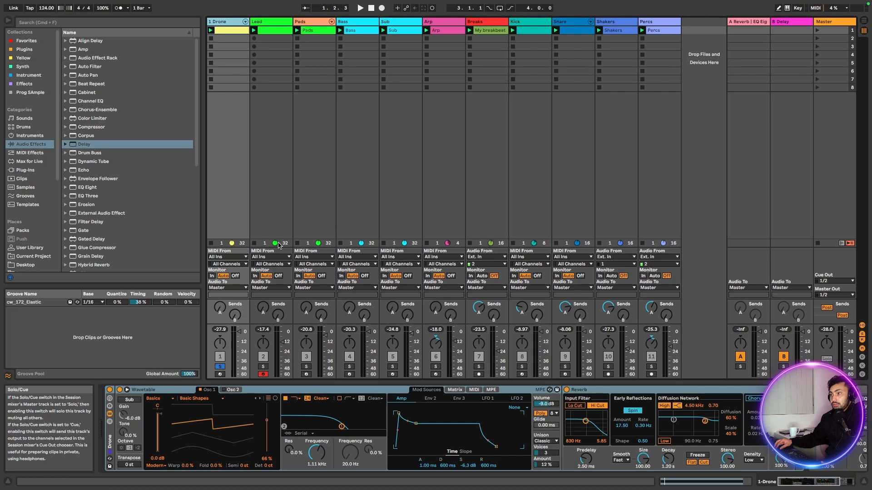
- Open the Drone track's MIDI clip in an enlarged note editor and play it back
double_click(227, 31)
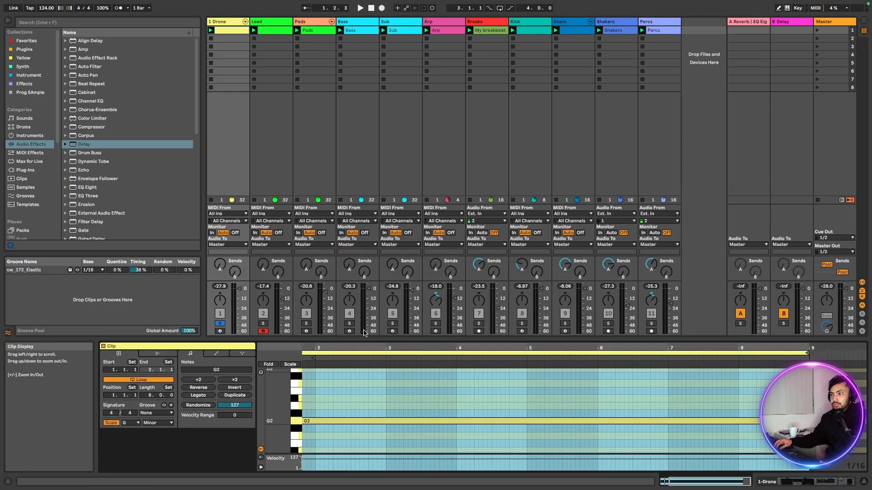
drag(365, 339, 377, 191)
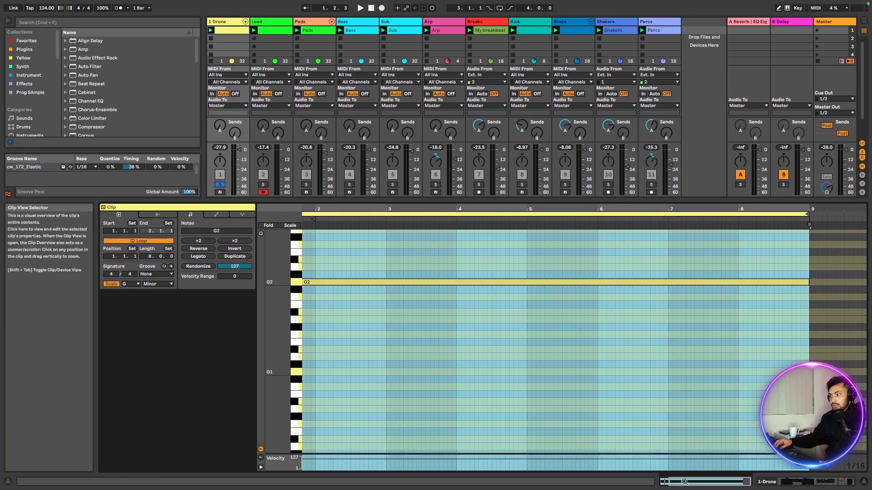
drag(684, 481, 678, 472)
key(space)
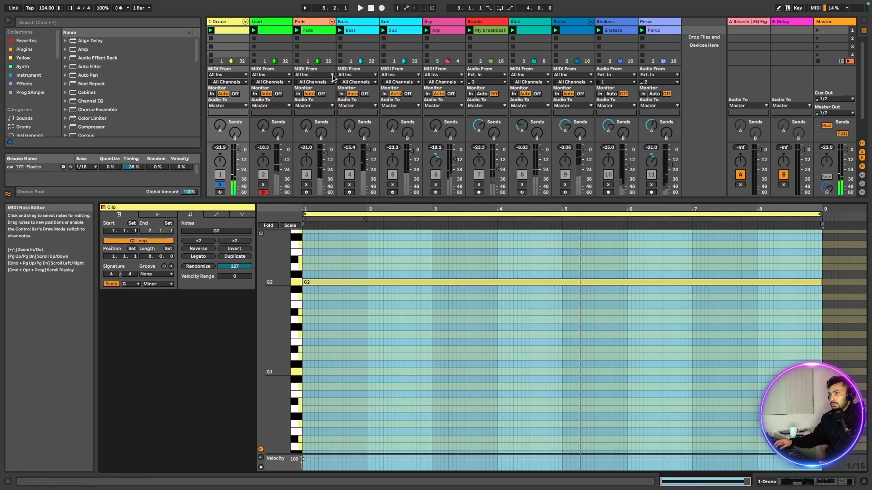
- Review the Wavetable and Reverb devices in the Drone track's device chain
double_click(227, 22)
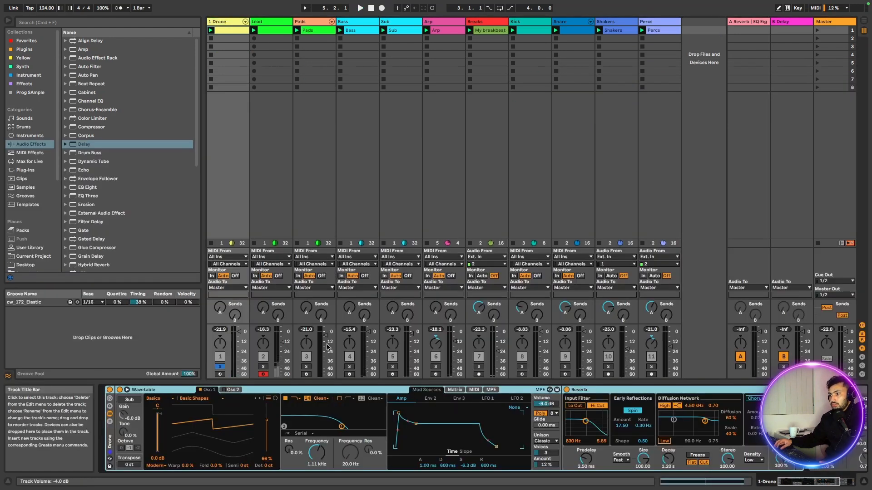
click(284, 391)
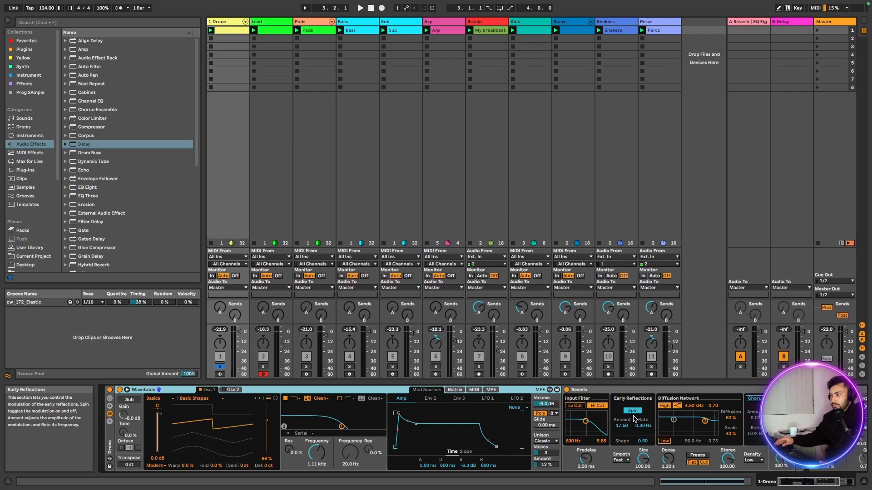
drag(800, 483, 813, 482)
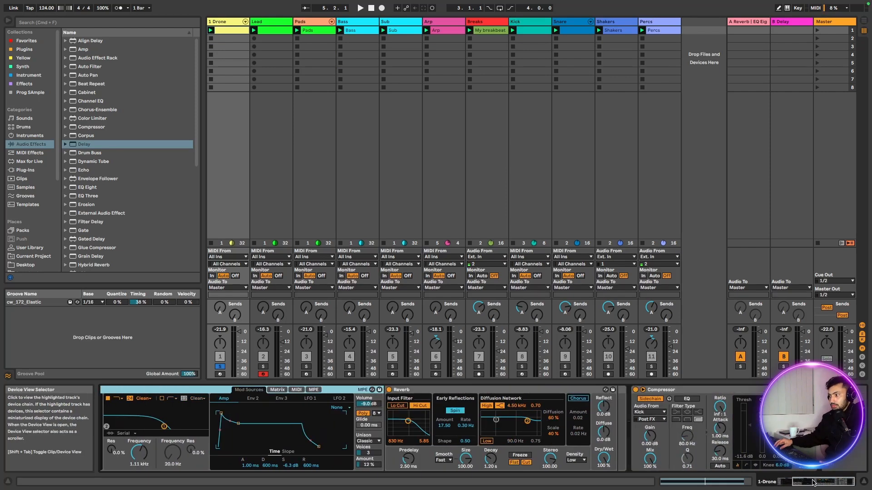
click(494, 391)
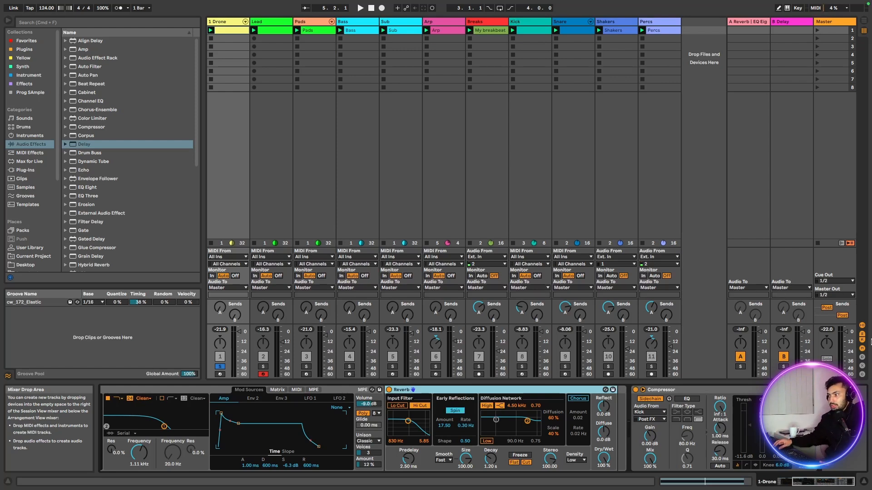
- Inspect the Drone track's sidechain Compressor, and solo the Kick track to audition its sidechain source
click(743, 391)
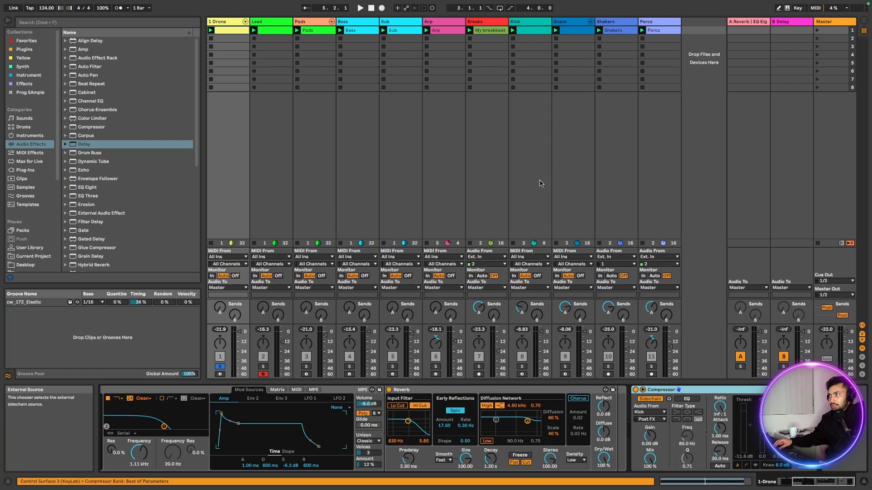
click(523, 367)
key(space)
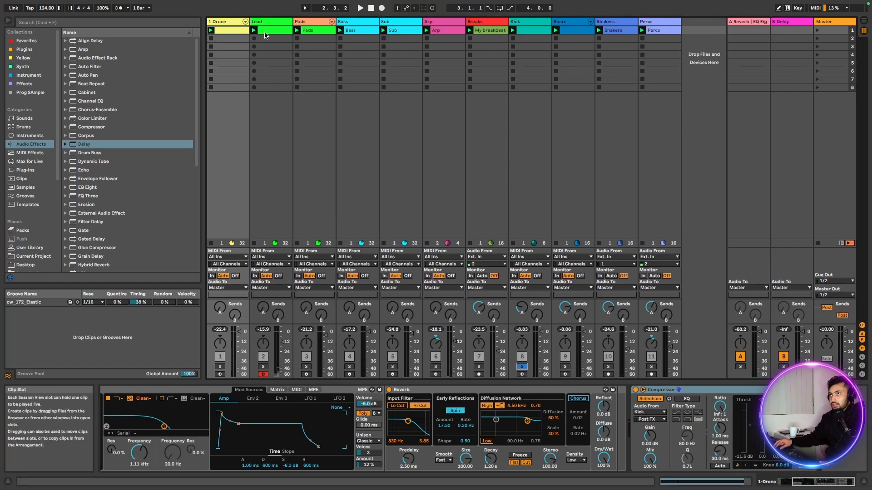
- Solo and play the Lead track, and examine its MIDI clip's notes in an enlarged editor
click(285, 128)
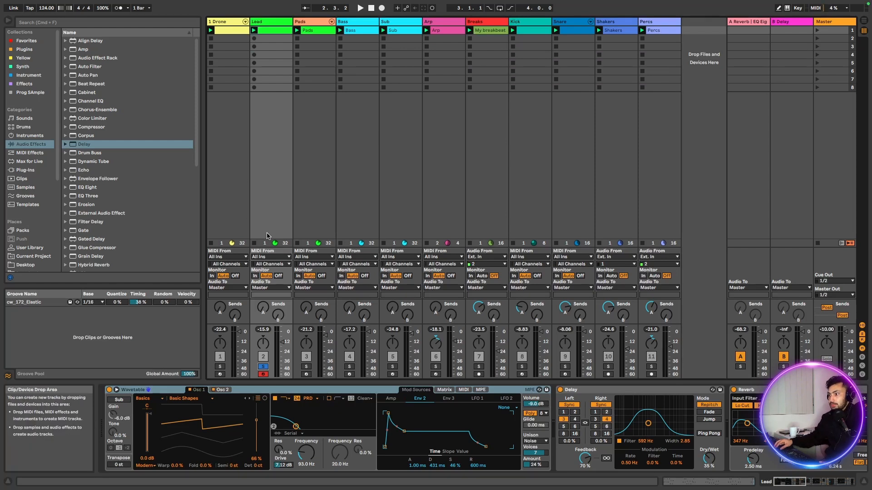
key(space)
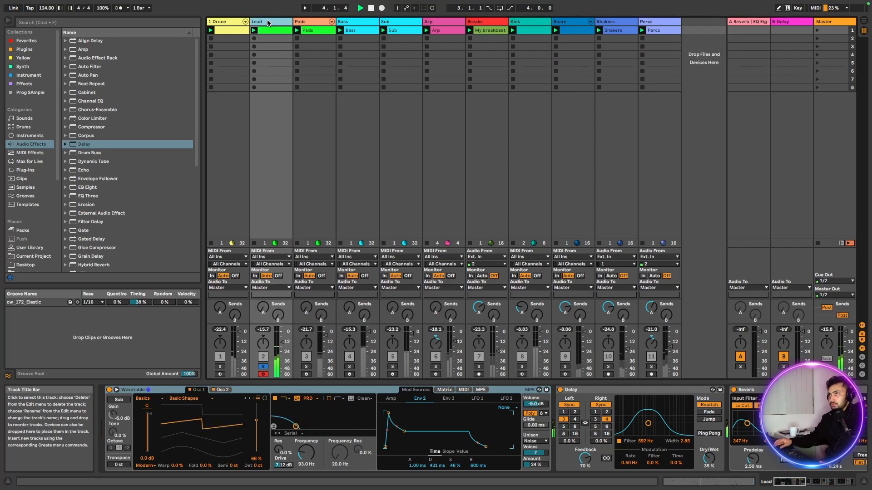
double_click(270, 33)
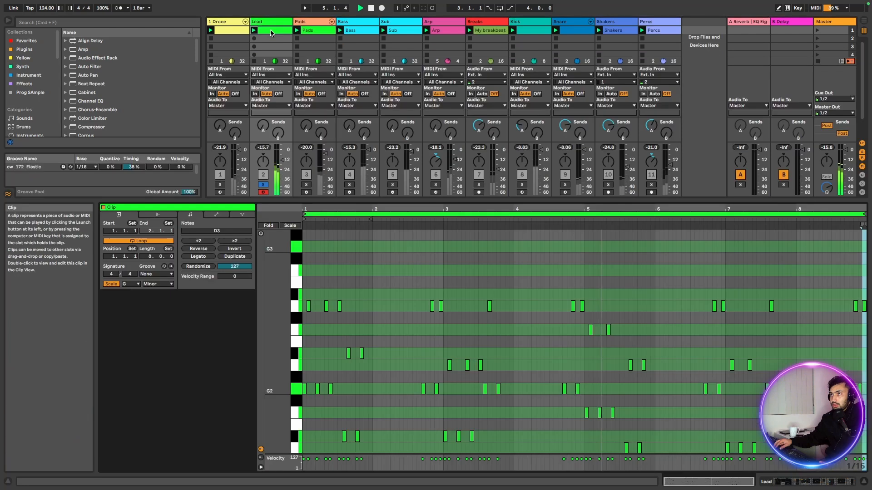
drag(474, 201, 490, 62)
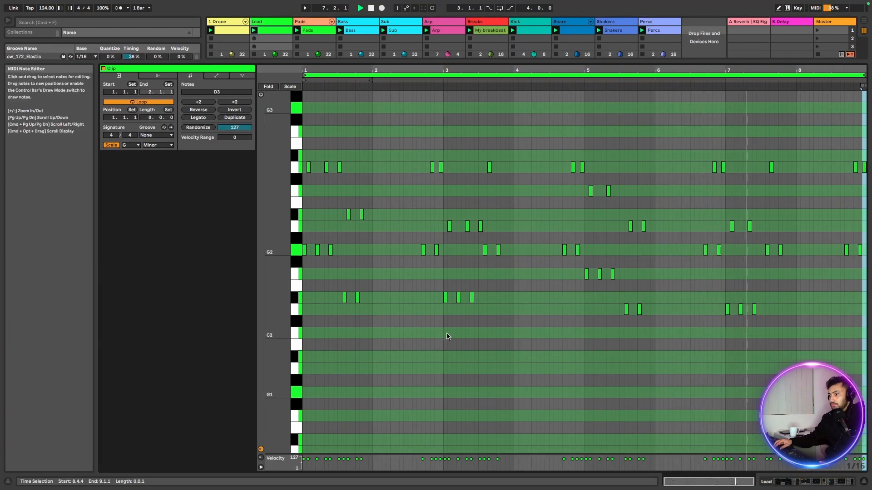
scroll(280, 315, up, 3)
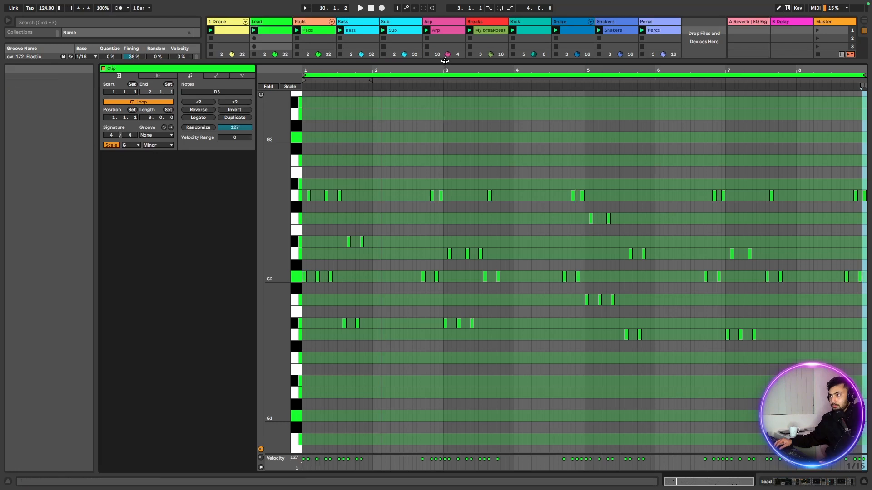
drag(445, 62, 438, 276)
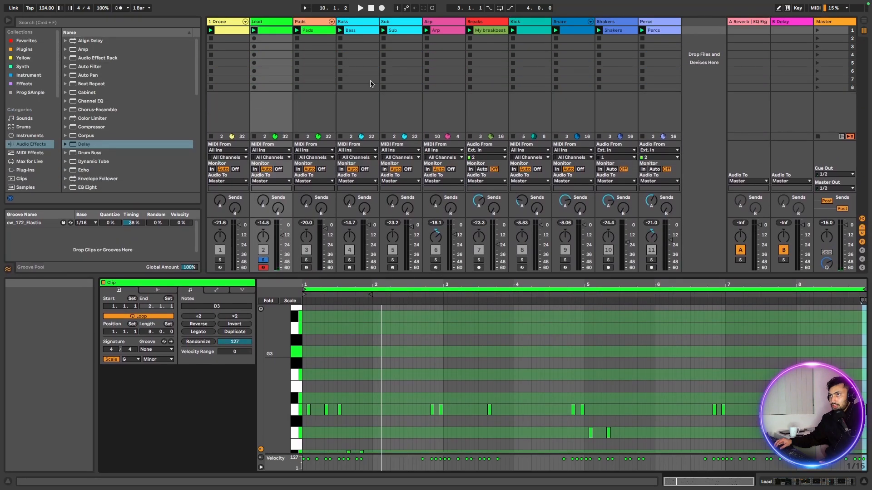
- Add the Velocity MIDI effect preset "Add some Random" before Wavetable on the Lead track
double_click(280, 22)
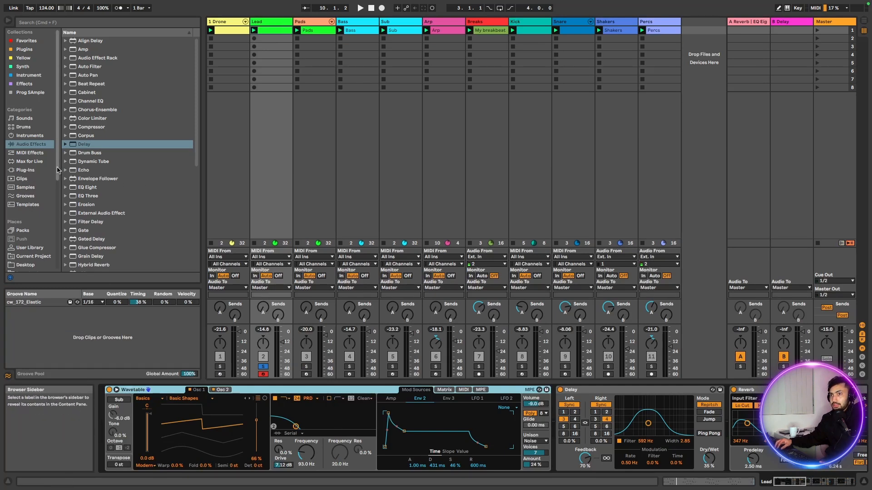
scroll(56, 171, down, 2)
click(30, 126)
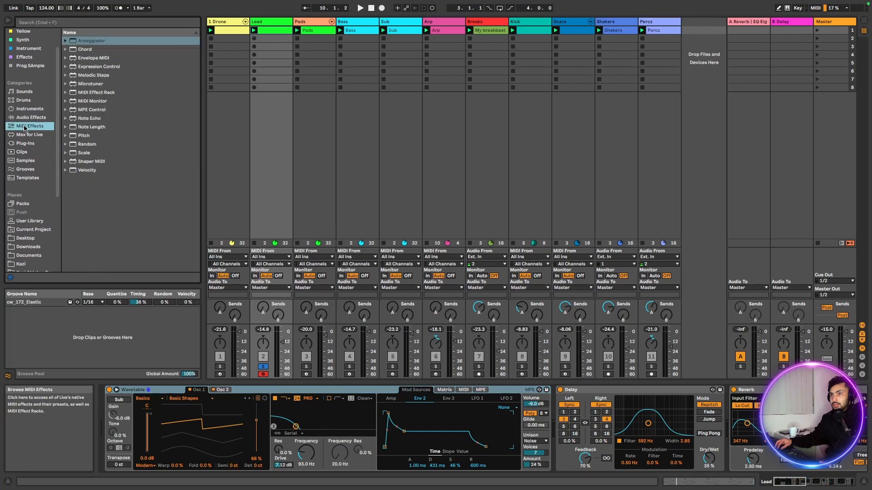
click(65, 170)
drag(96, 182, 122, 402)
- Set the Velocity effect's Random amount to 15 and audition the Lead
click(149, 469)
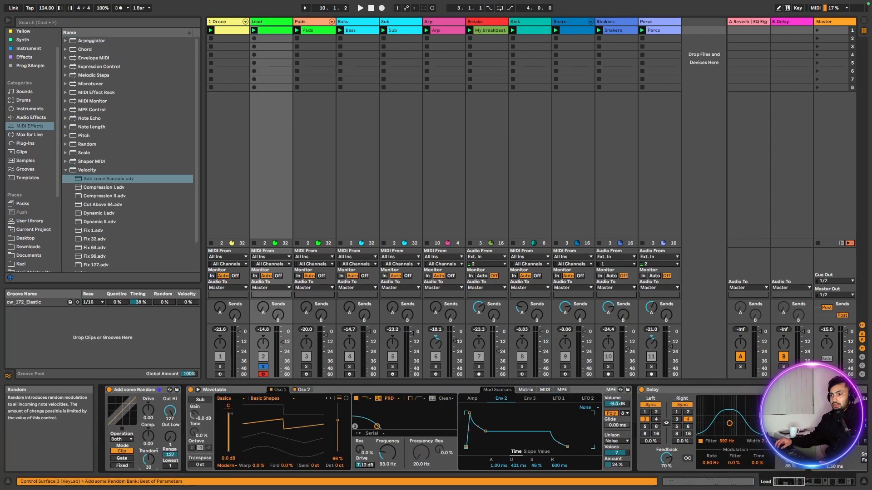
drag(149, 467, 149, 469)
key(space)
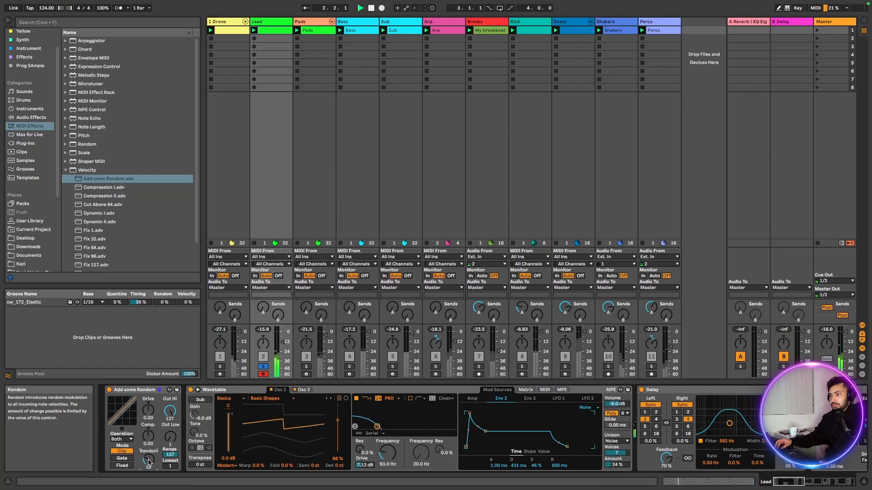
drag(149, 462, 149, 463)
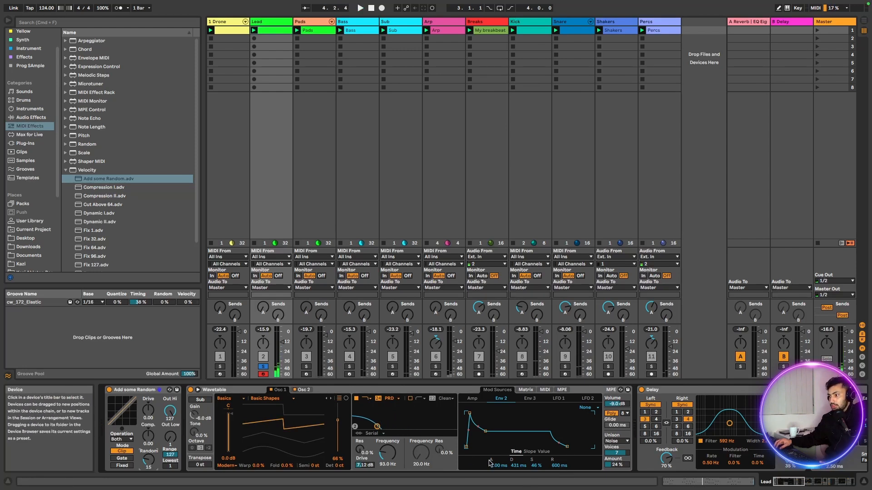
- Review the modulation matrix of the Lead's Wavetable and the settings of its Delay and Reverb
click(367, 390)
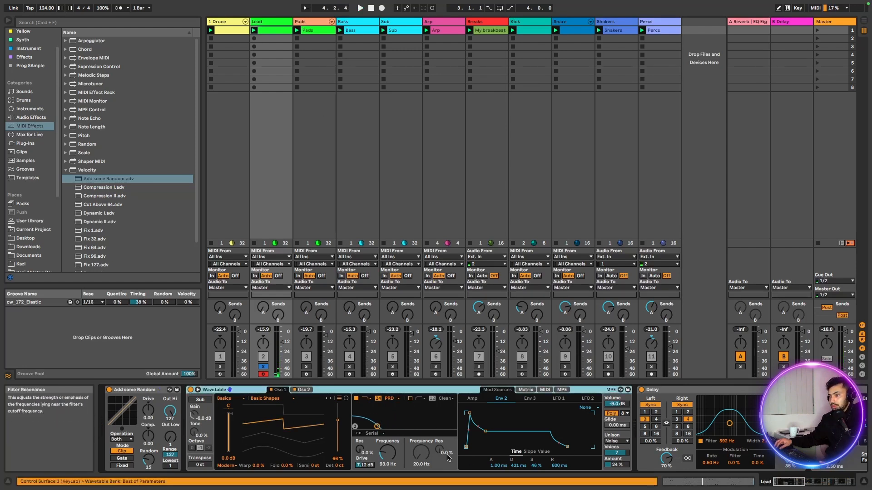
click(519, 391)
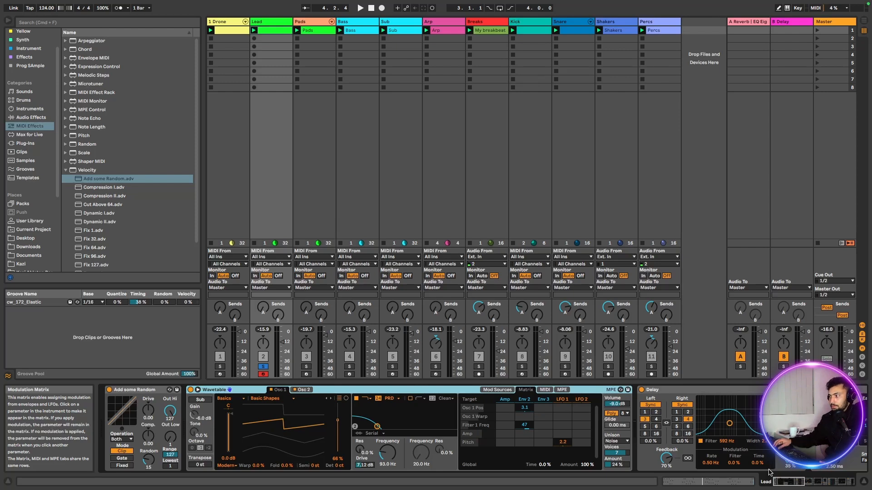
drag(792, 480, 811, 479)
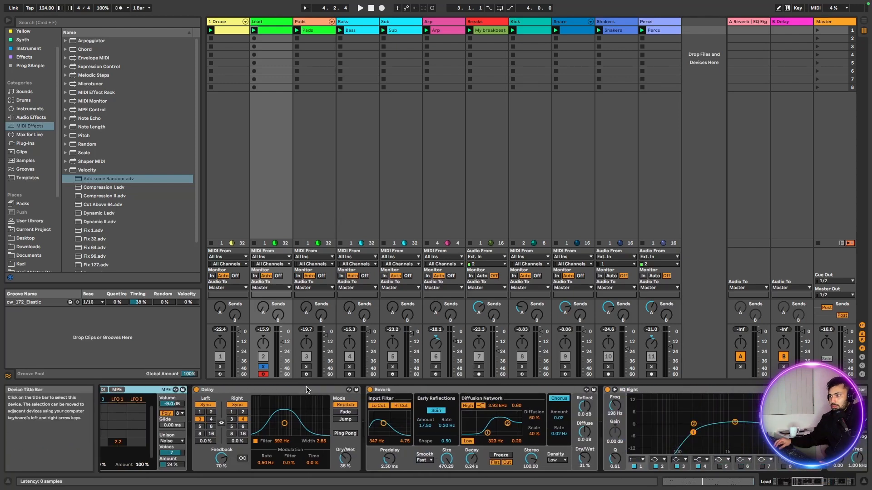
click(308, 388)
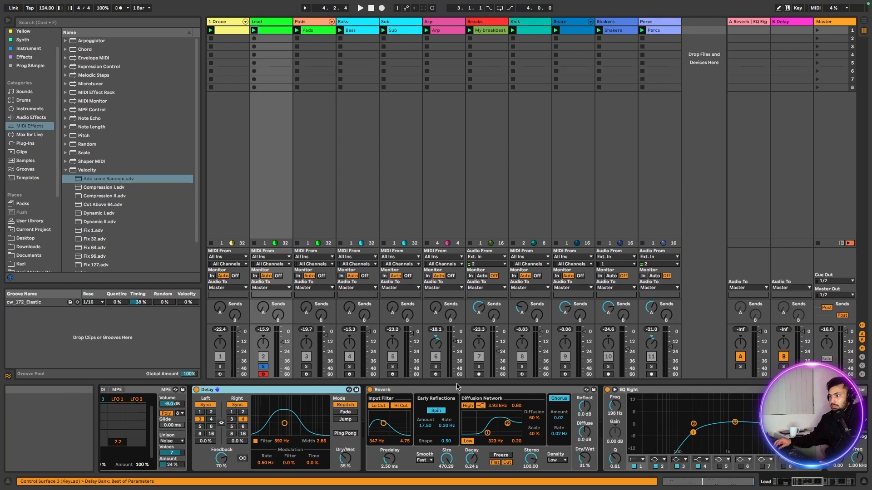
click(457, 389)
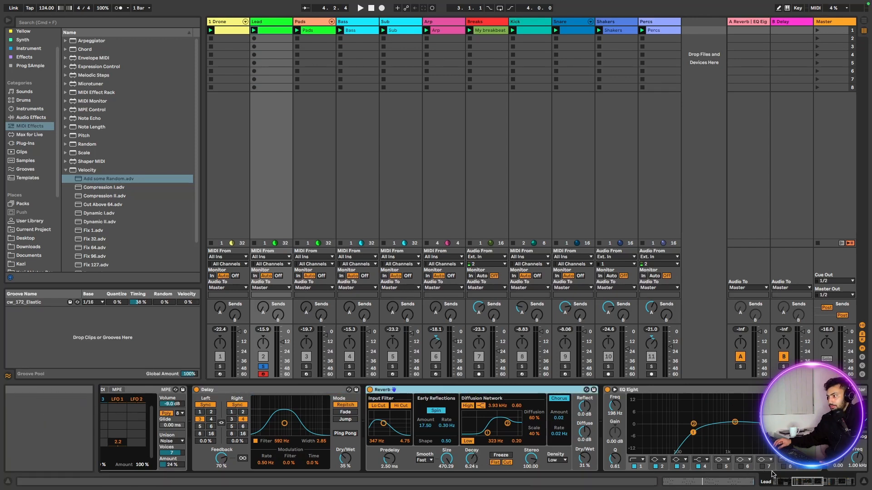
- Review the Lead's OTT, EQ Eight and sidechain Compressor, and show the Kick track that feeds the sidechain
drag(795, 481, 828, 470)
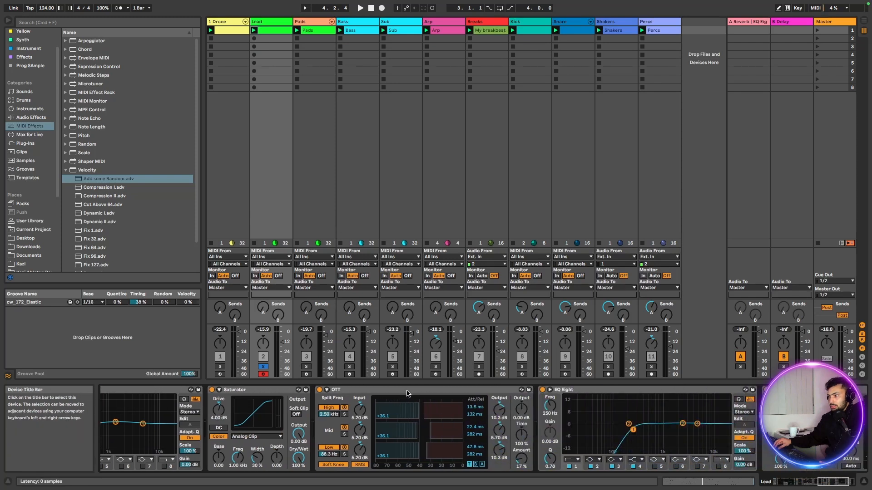
click(408, 391)
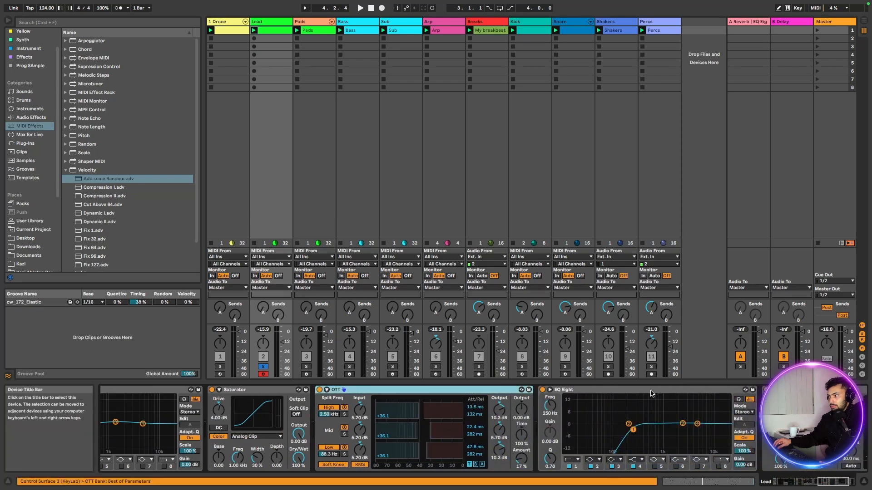
click(614, 413)
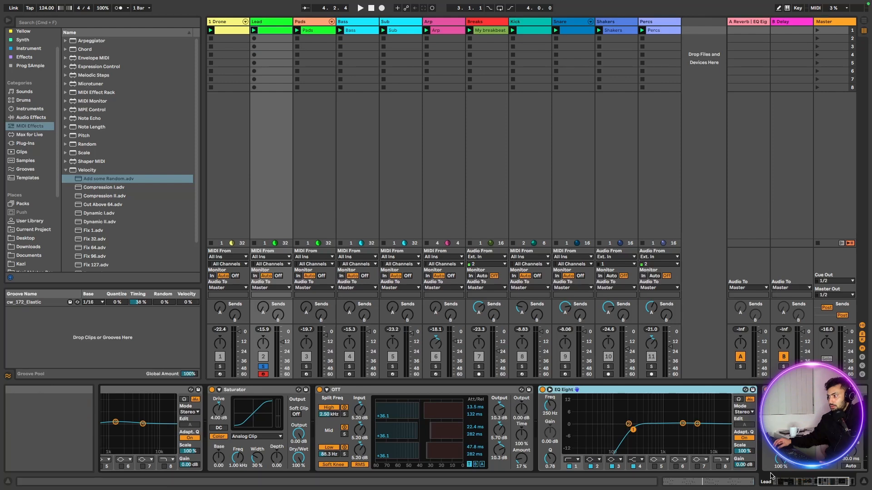
click(843, 482)
click(732, 391)
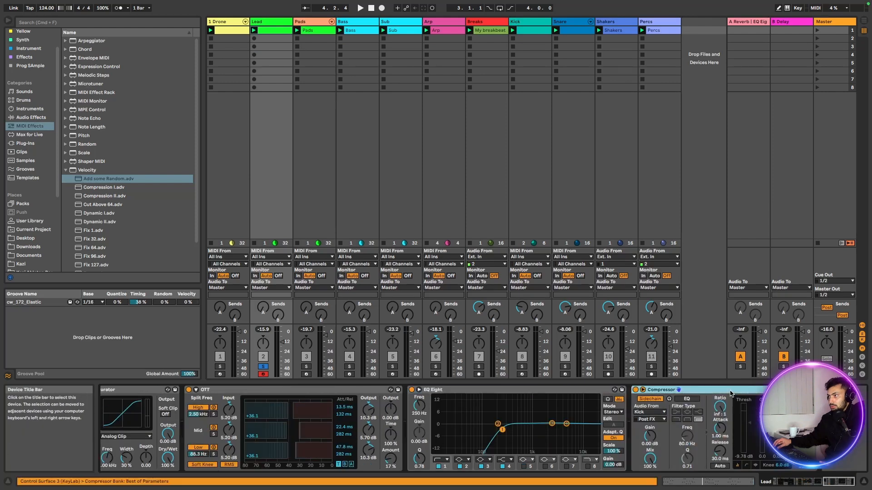
click(537, 20)
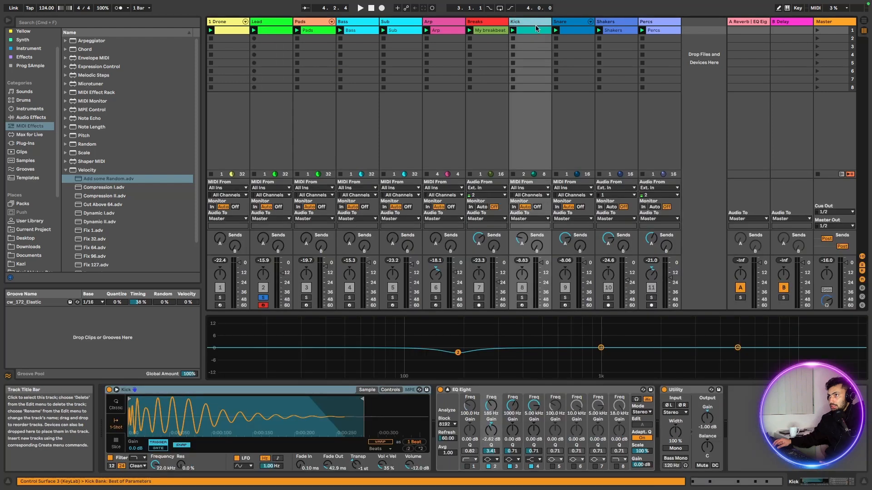
- Solo the Pads track, show its device chain and play it back
click(306, 298)
click(313, 23)
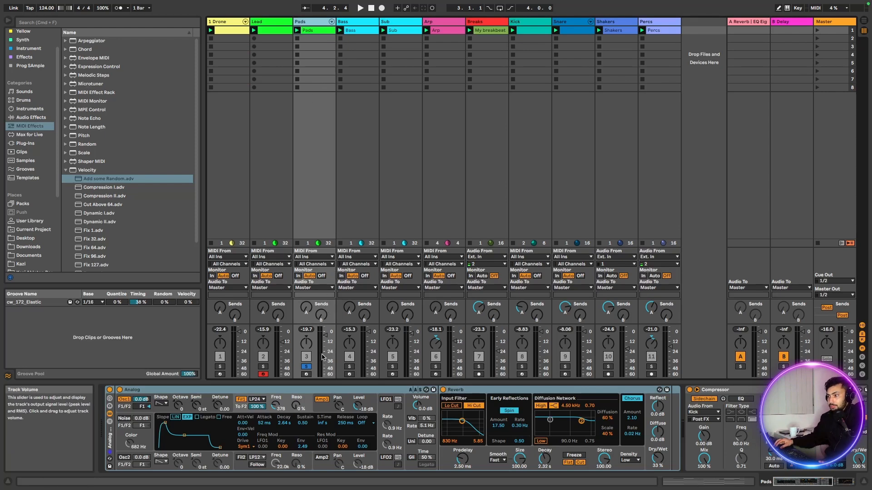
key(space)
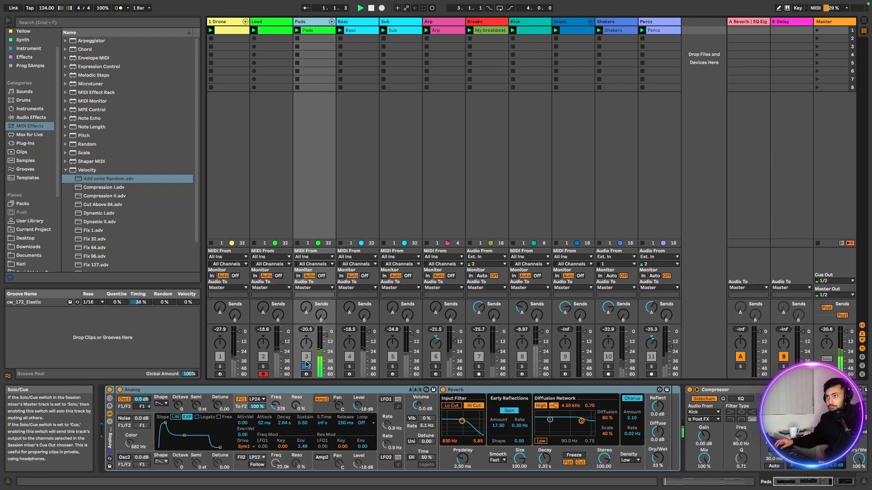
- Open the Pads clip in an enlarged note editor and examine its chord notes with their names readable
double_click(308, 33)
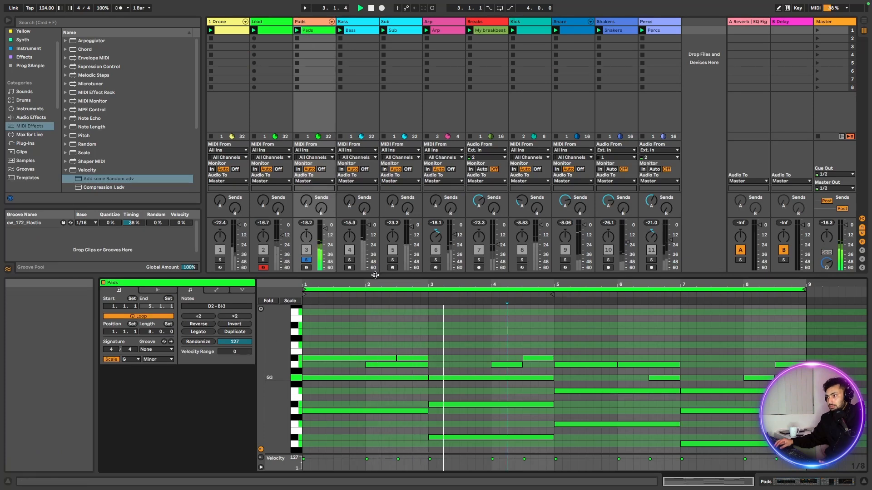
drag(373, 274, 379, 198)
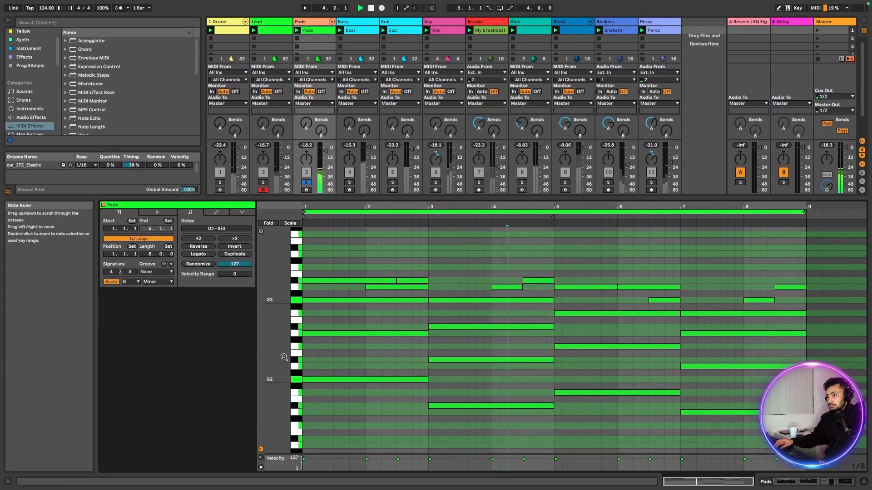
drag(282, 356, 295, 356)
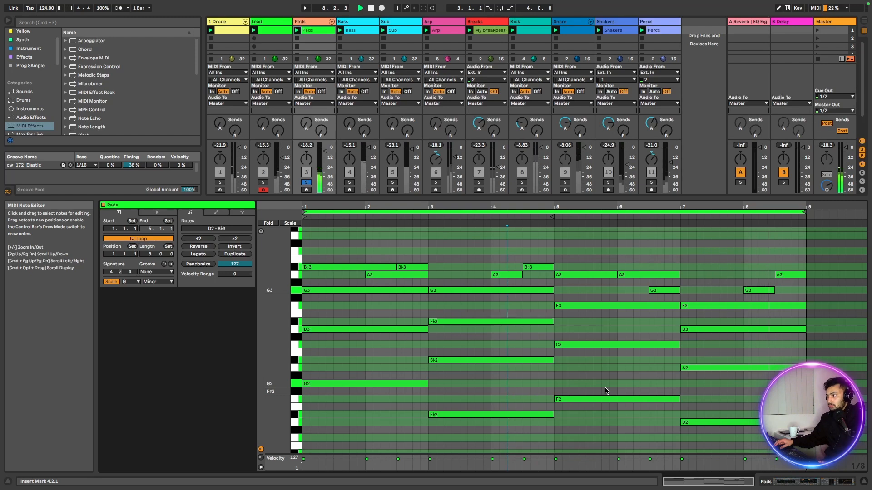
- Try randomising the velocities of all notes in the Pads clip by 127, play the result, and undo the randomisation
key(space)
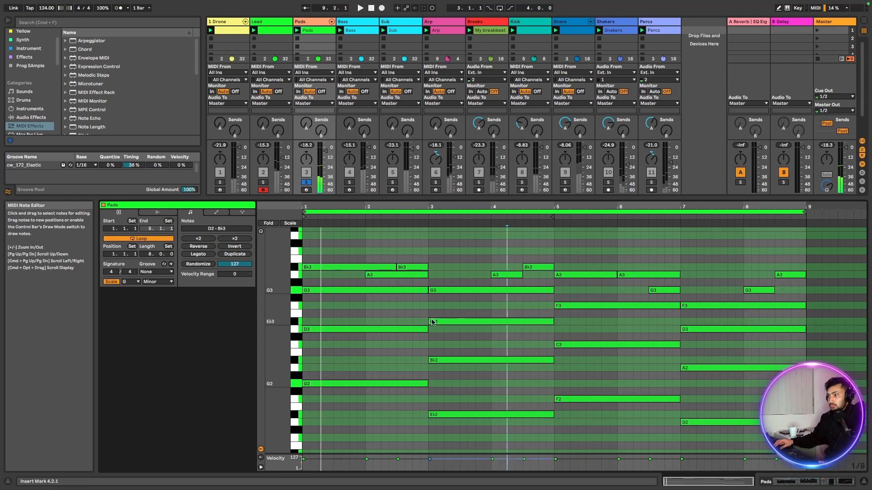
mouse_move(345, 249)
mouse_down()
mouse_move(749, 432)
mouse_move(780, 432)
mouse_up()
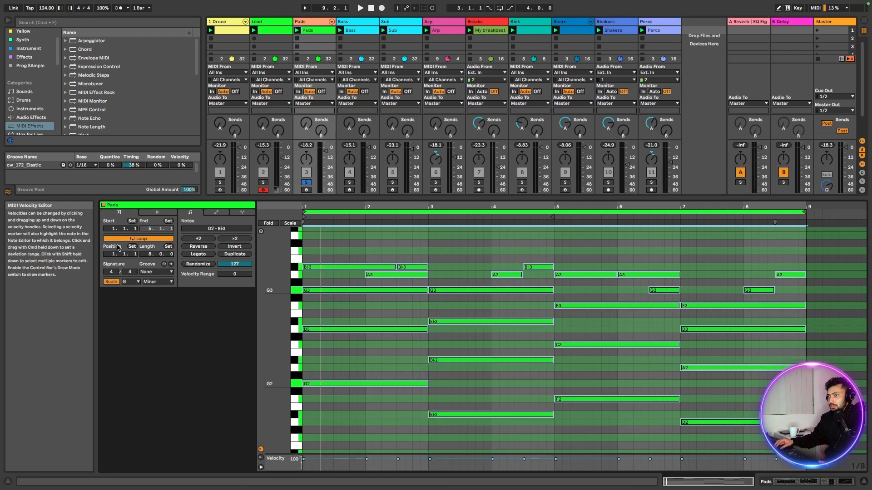
click(198, 264)
key(space)
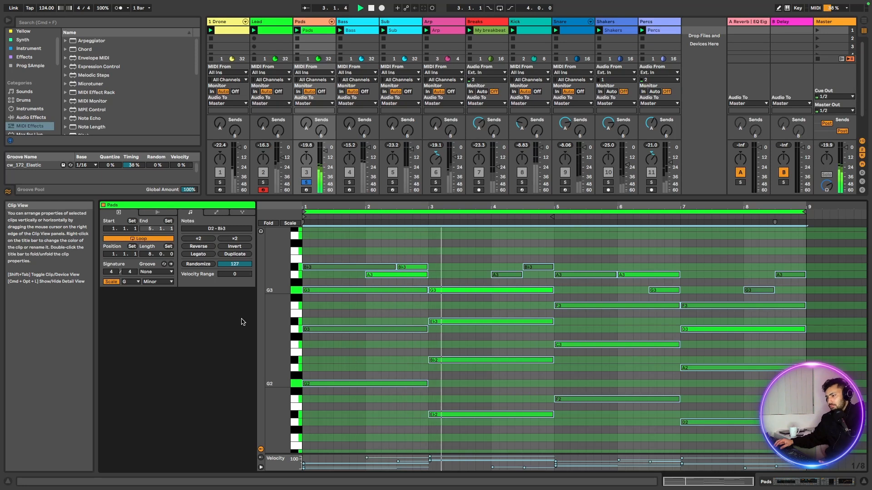
click(198, 264)
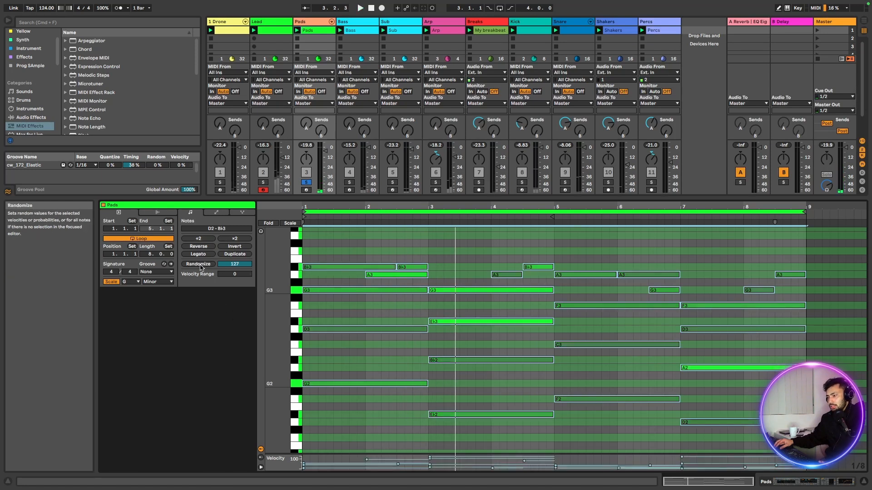
key(space)
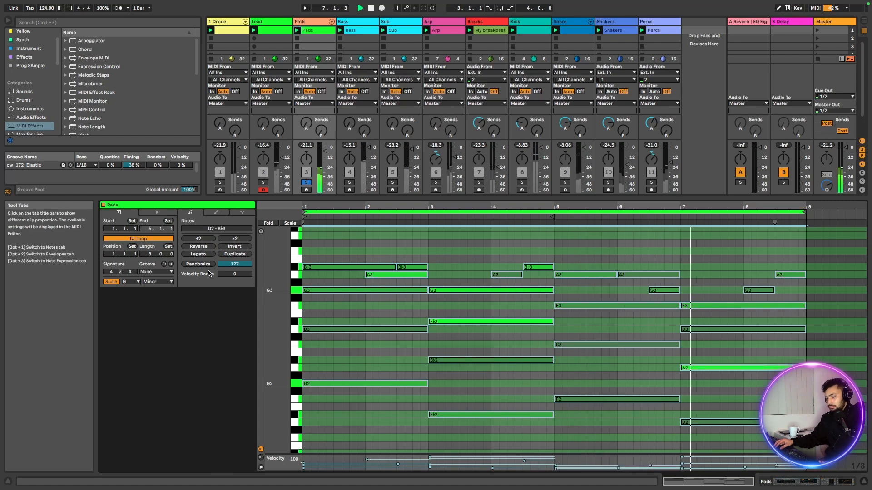
key(super+z)
key(super+z)
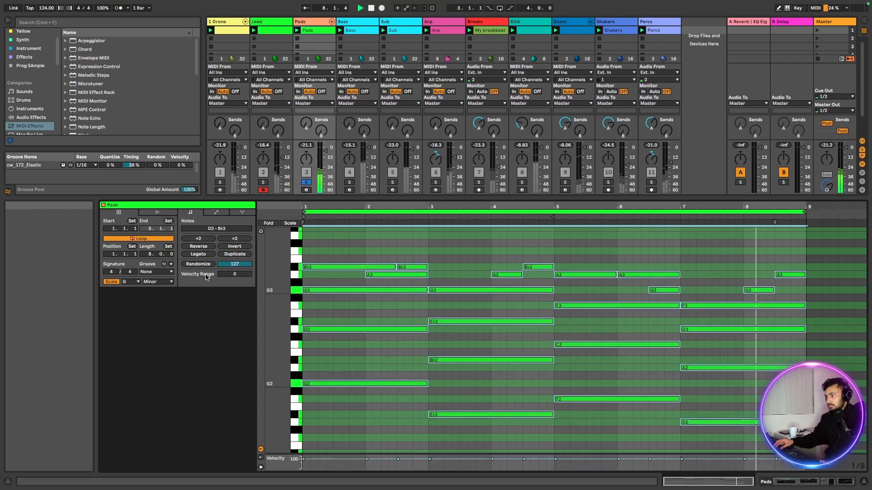
- Shrink the note editor and review the Pads track's Analog, Reverb, sidechain Compressor and EQ Eight
drag(336, 198, 359, 325)
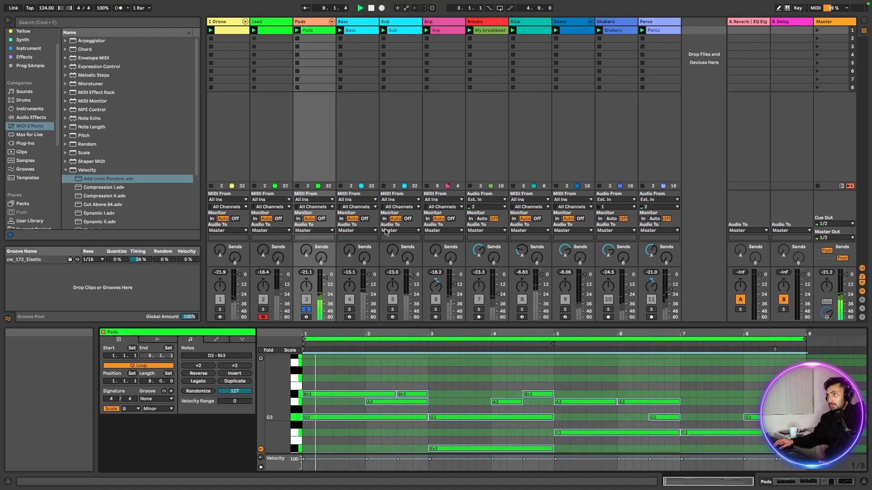
click(324, 145)
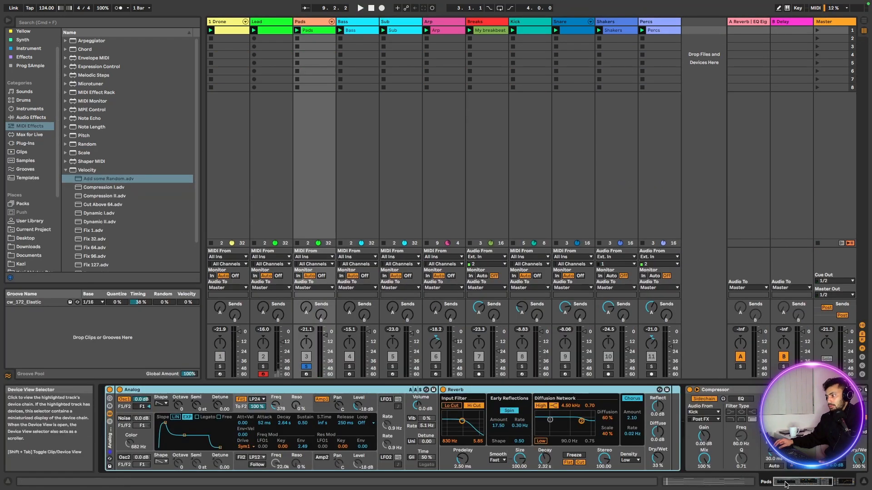
drag(786, 485, 809, 484)
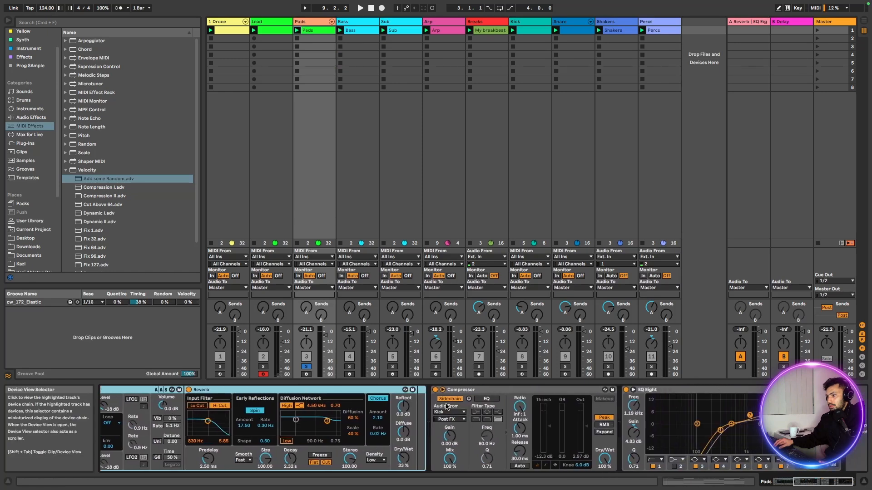
click(514, 391)
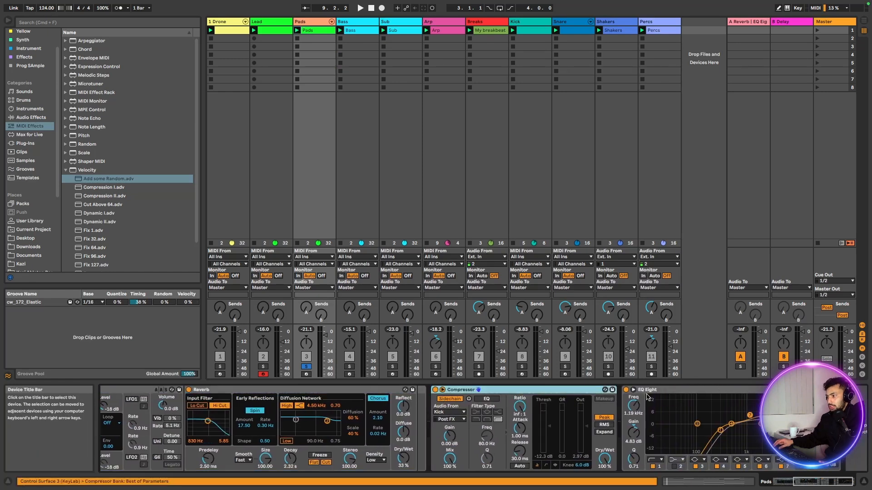
click(703, 394)
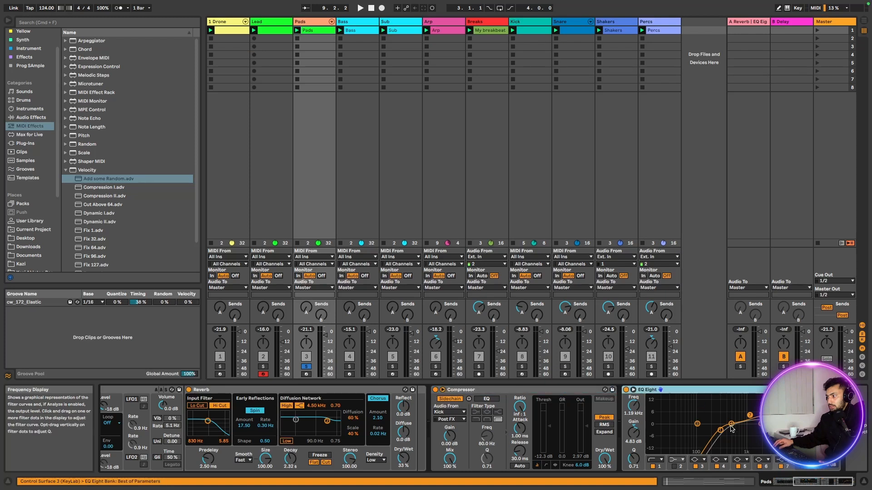
click(829, 418)
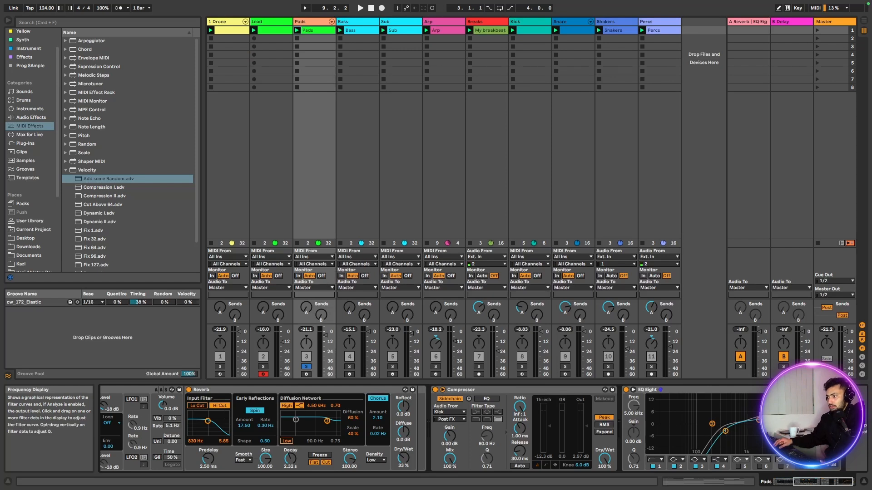
click(830, 417)
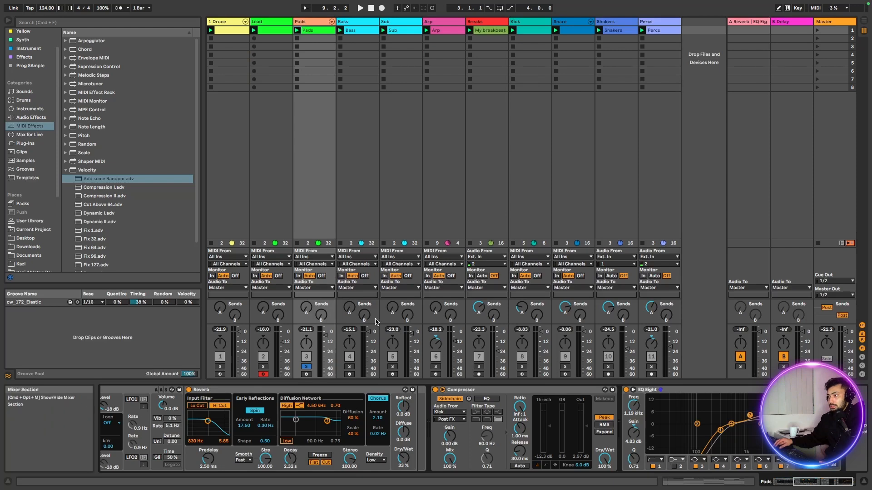
- Show the Bass track's device chain, solo the track and play it back
click(358, 22)
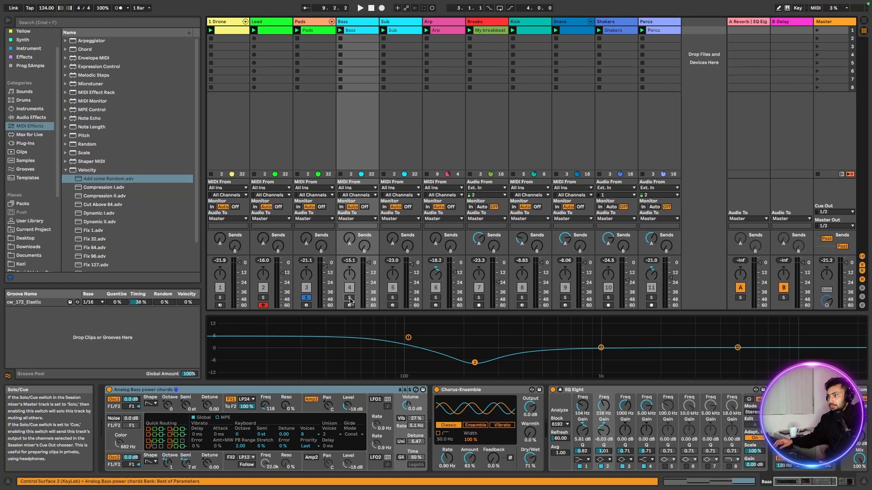
click(349, 299)
key(space)
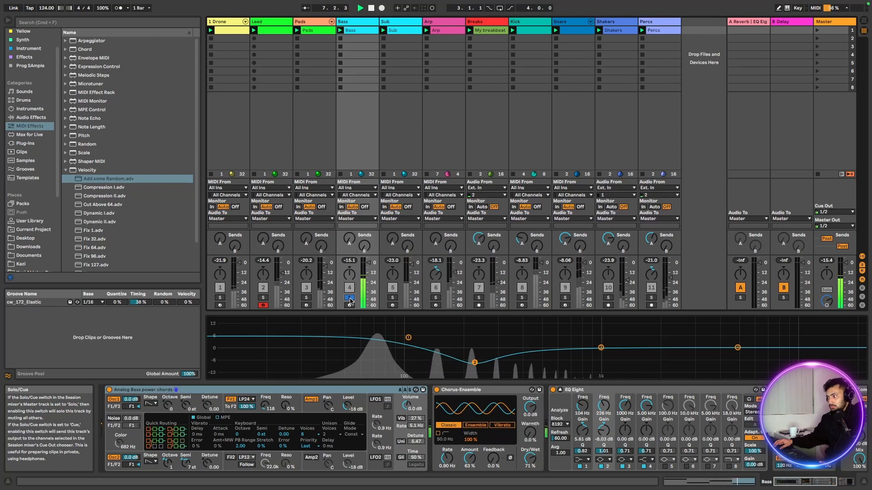
- Review the Bass track's Analog, Chorus-Ensemble, EQ Eight with its enlarged curve, Utility and sidechain Compressor
click(258, 392)
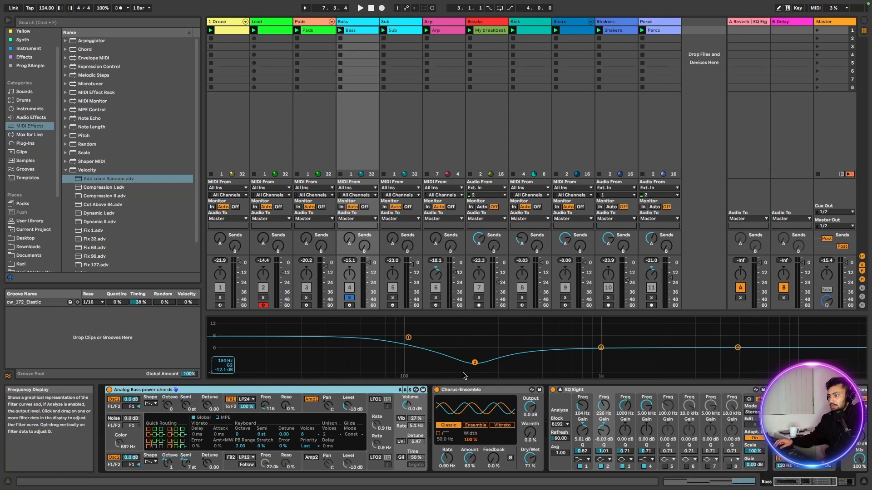
click(495, 391)
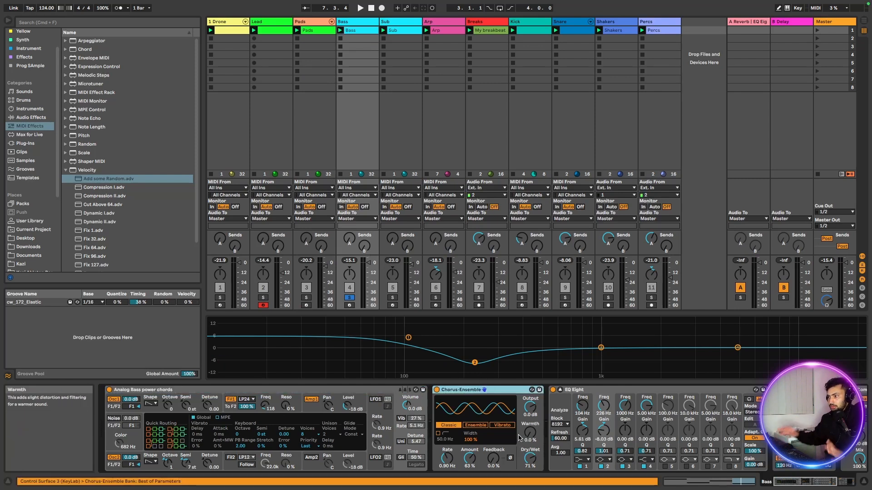
click(700, 390)
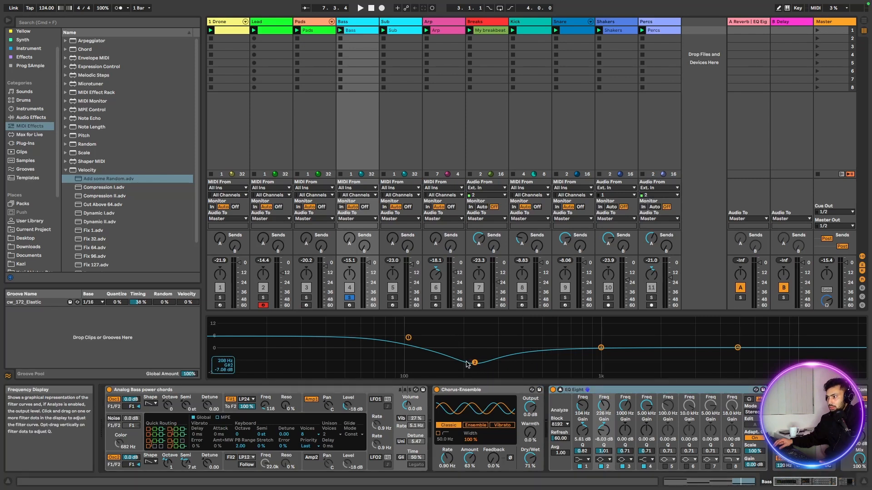
drag(807, 483, 823, 484)
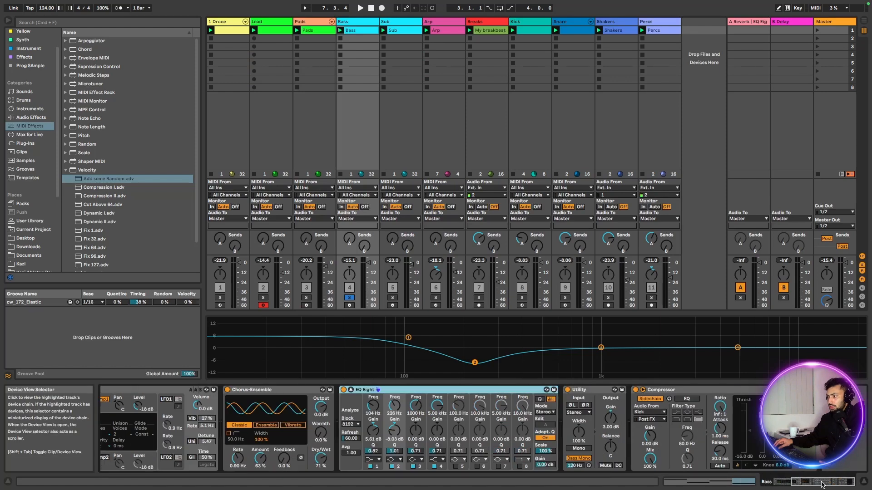
click(593, 392)
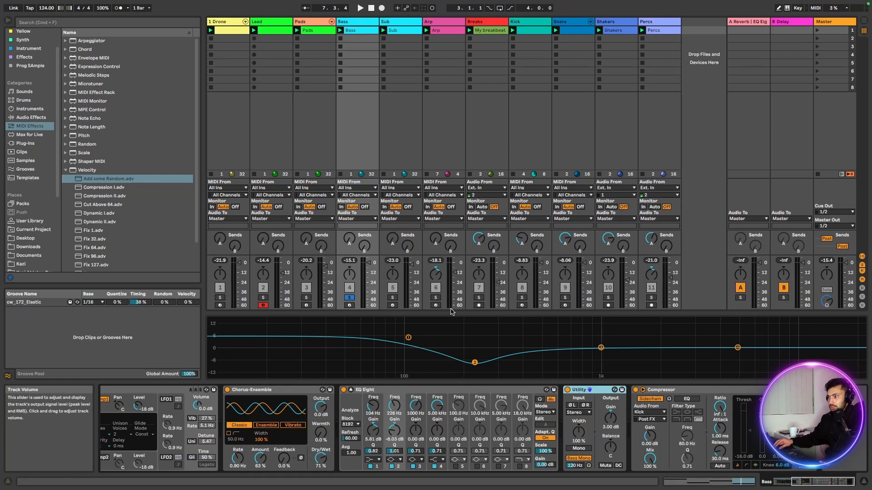
drag(454, 312, 455, 276)
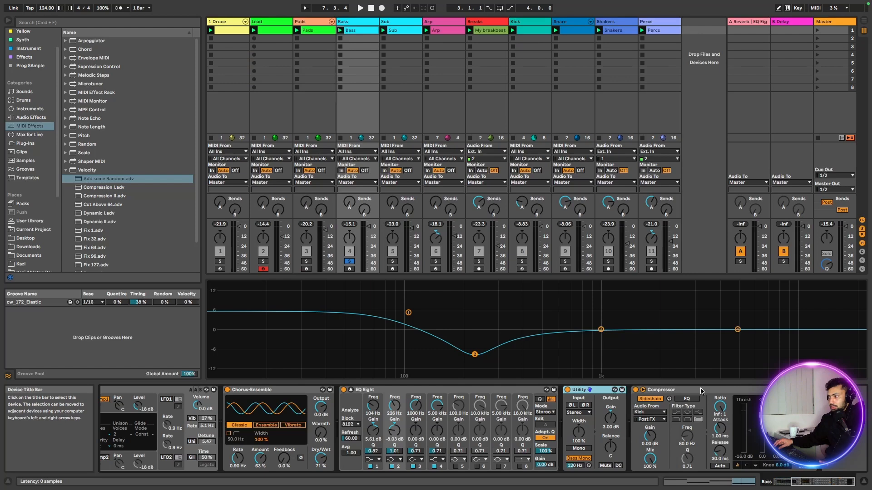
- Show the Sub track's device chain and play the Sub soloed together with the Bass
click(396, 23)
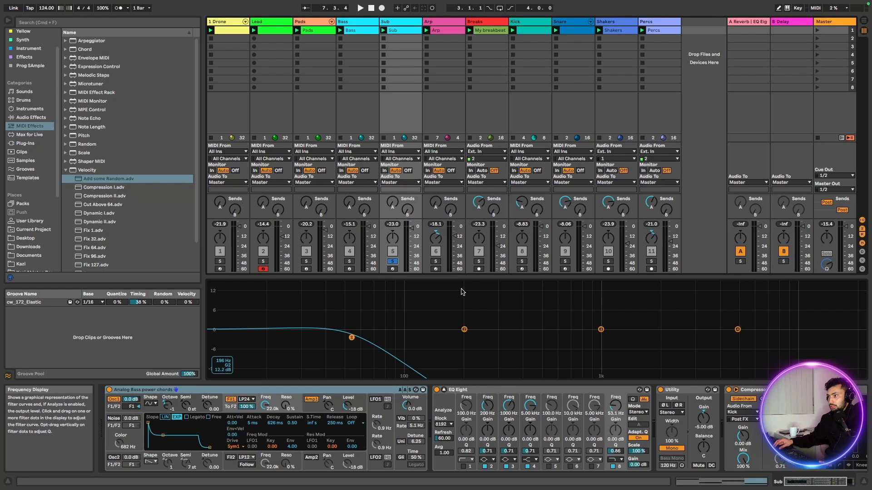
key(space)
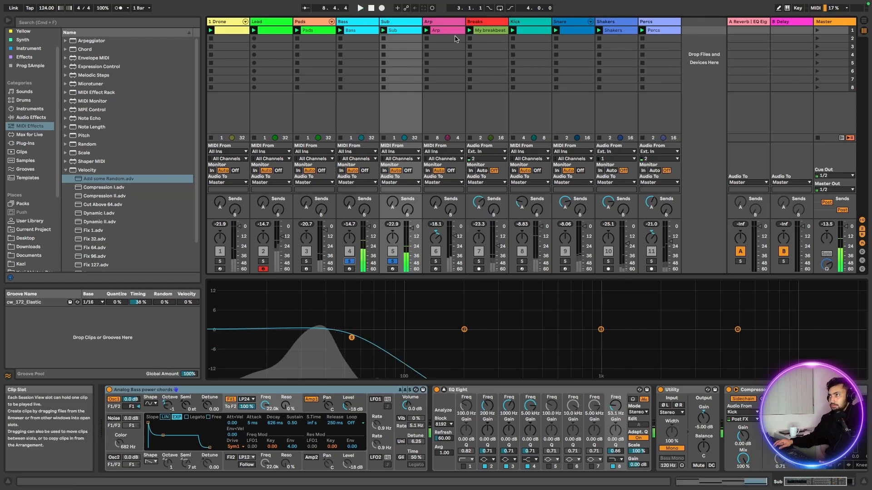
- Show the Arp track's device chain, solo only the Arp and play it back
click(448, 24)
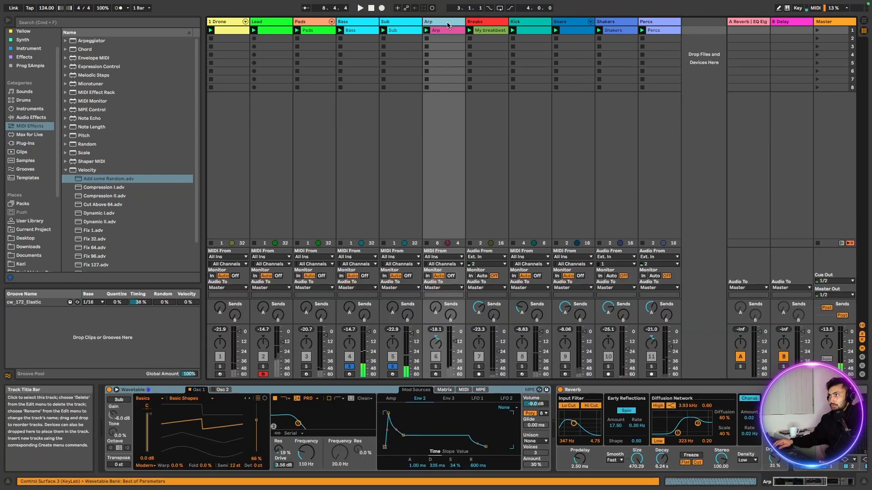
click(435, 367)
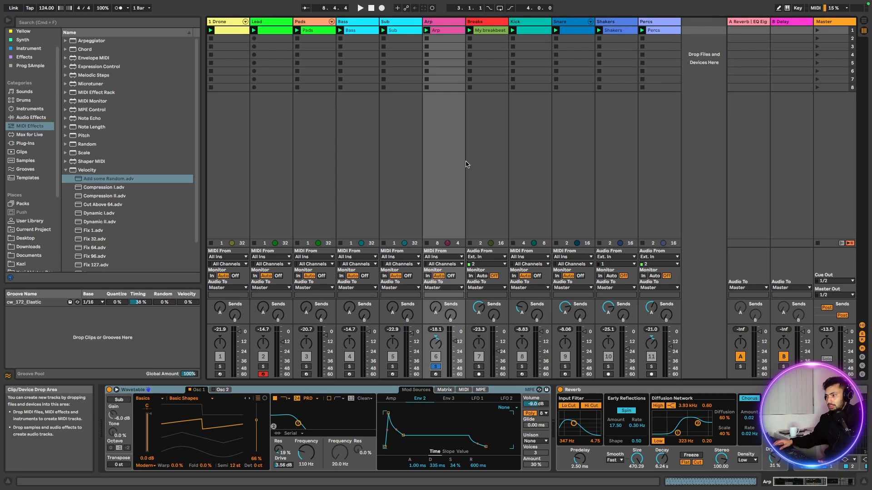
key(space)
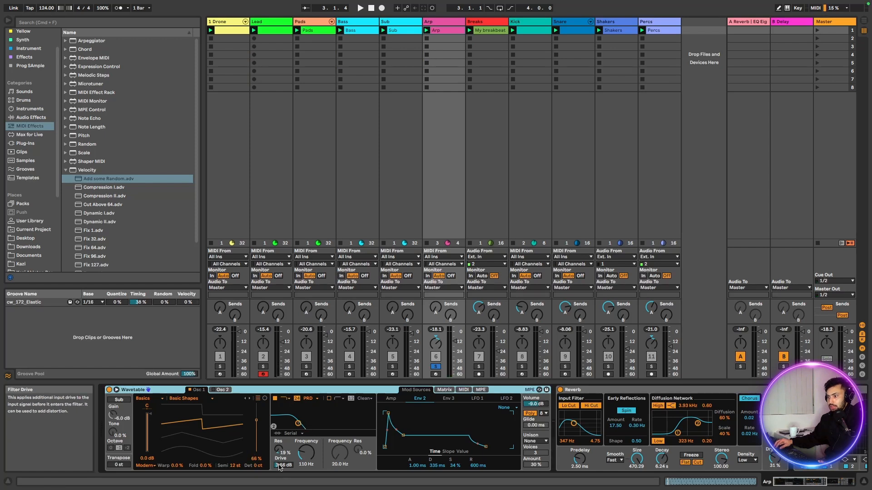
key(space)
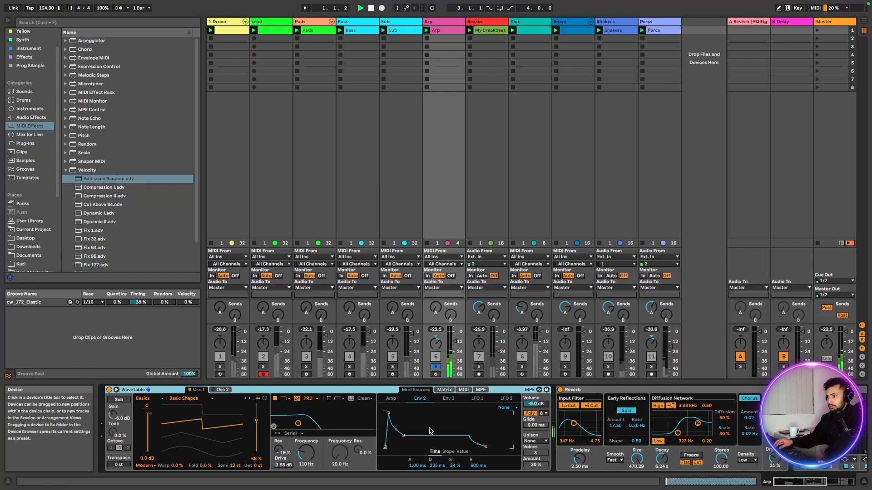
- Examine the Arp Wavetable's modulation matrix, and review its Reverb, EQ Eight and sidechain Compressor
click(448, 398)
click(445, 390)
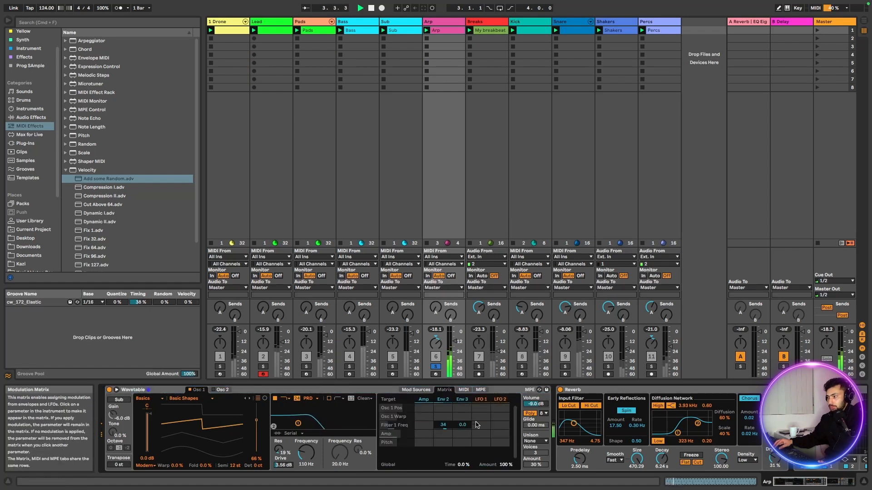
drag(806, 482, 812, 482)
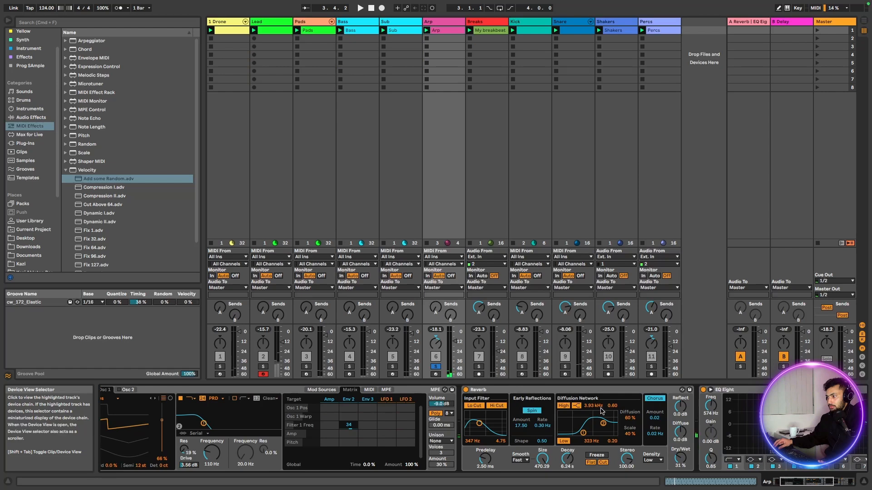
scroll(545, 407, right, 5)
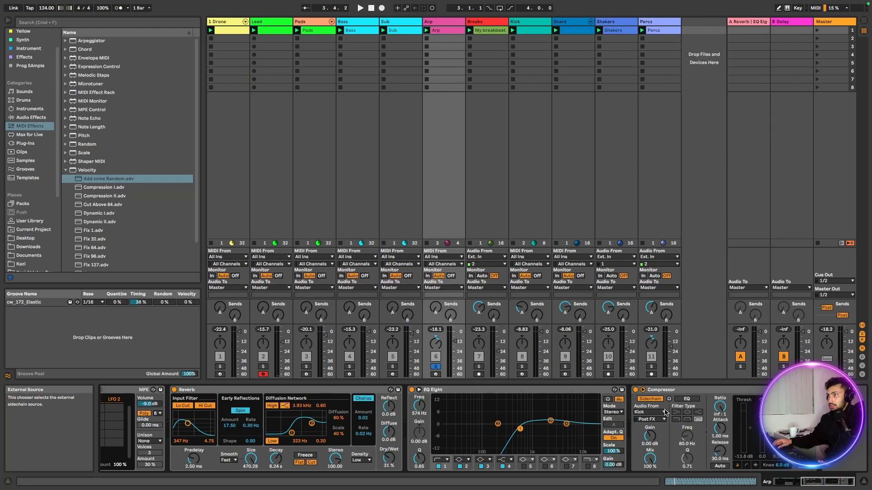
- Open the Arp clip in an enlarged note editor, examine its note pattern and play it back
double_click(436, 30)
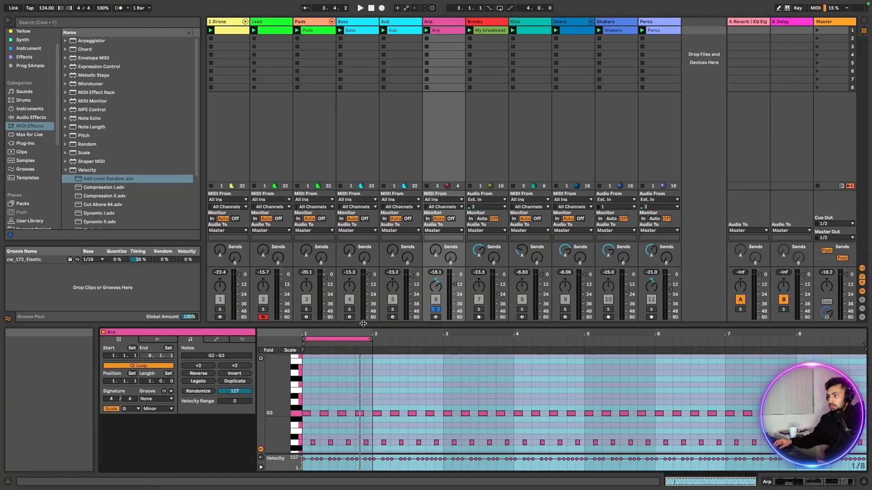
drag(363, 324, 340, 236)
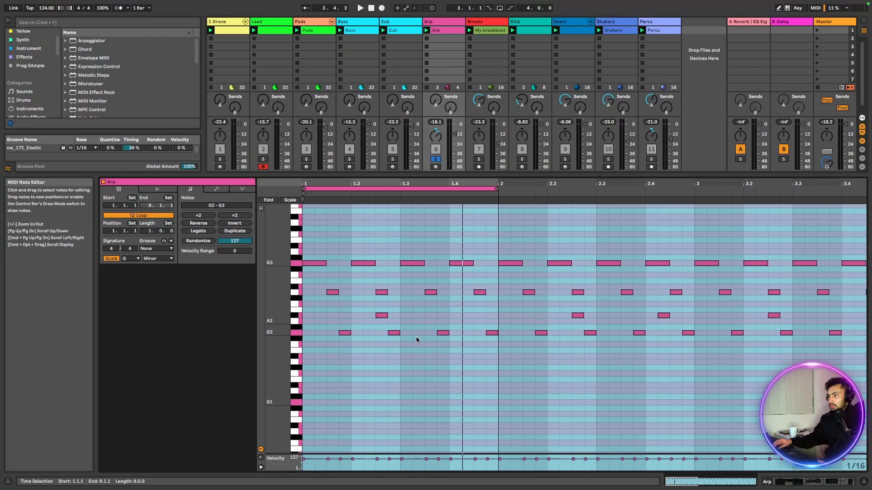
key(space)
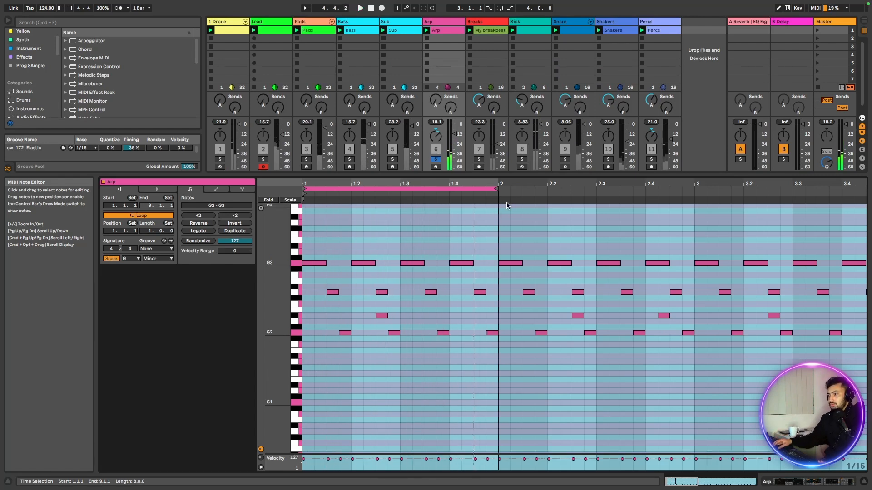
- Shrink the note editor, show the Breaks track's breakbeat clip and take the Arp out of solo
drag(532, 176, 550, 363)
click(487, 22)
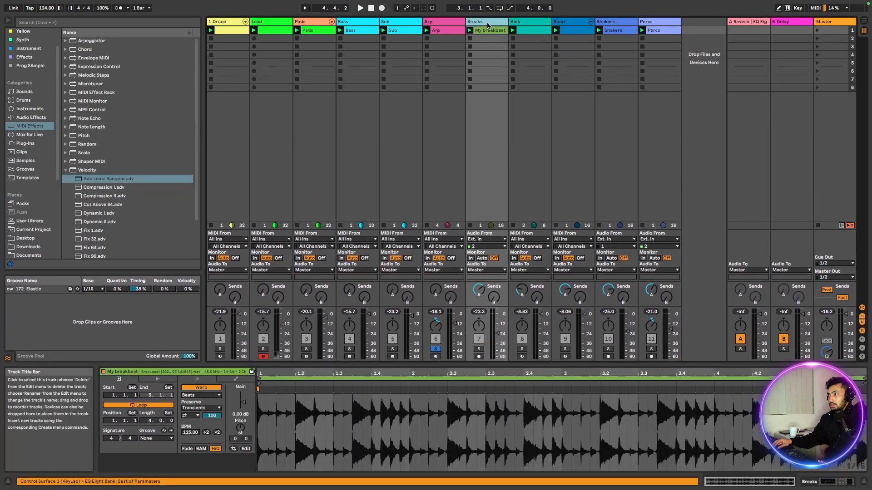
click(434, 349)
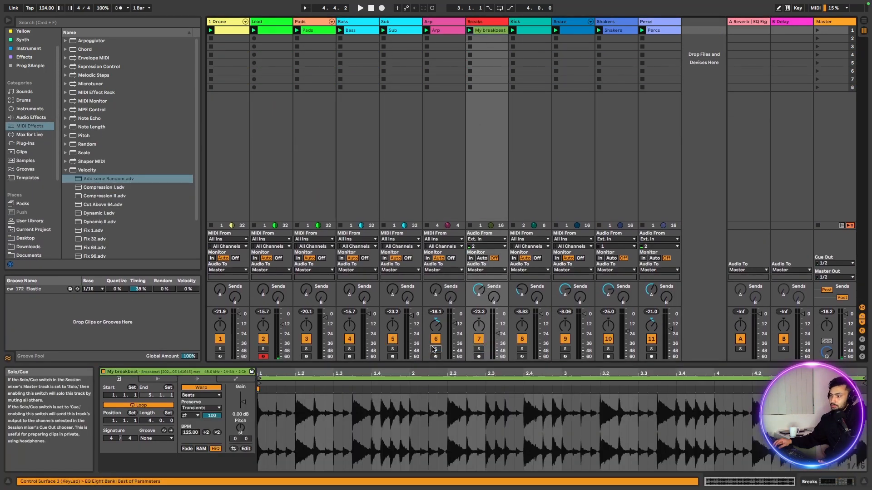
- Solo the Breaks track, play it back and review its EQ Eight and sidechain Compressor
click(484, 21)
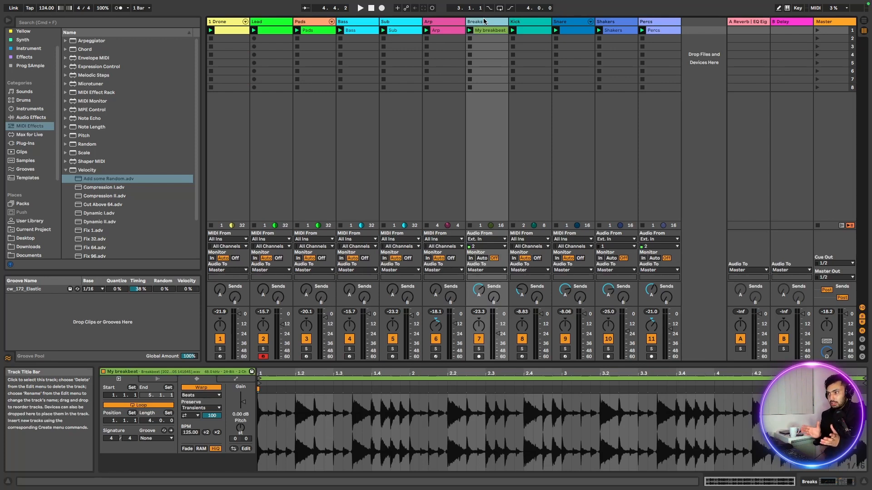
click(479, 349)
key(space)
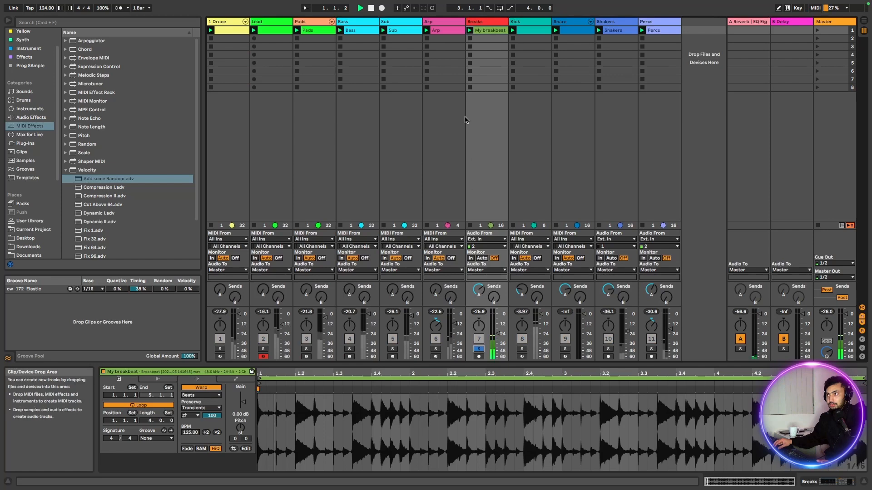
double_click(479, 22)
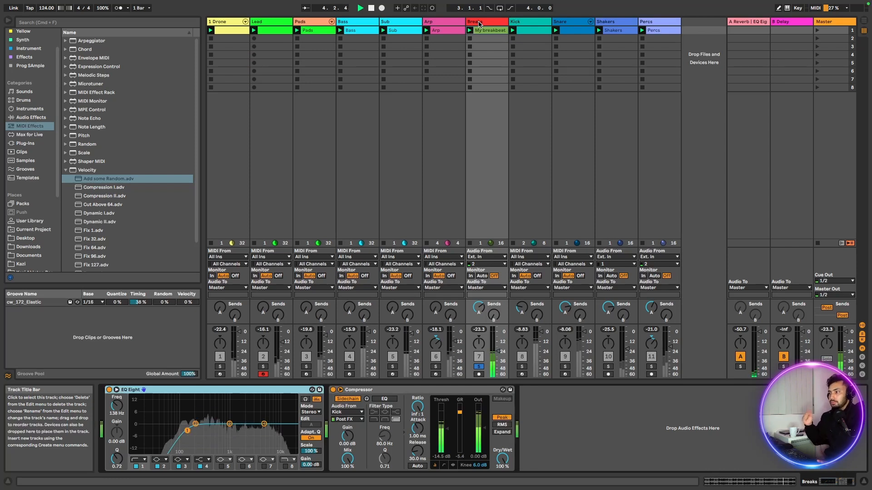
key(space)
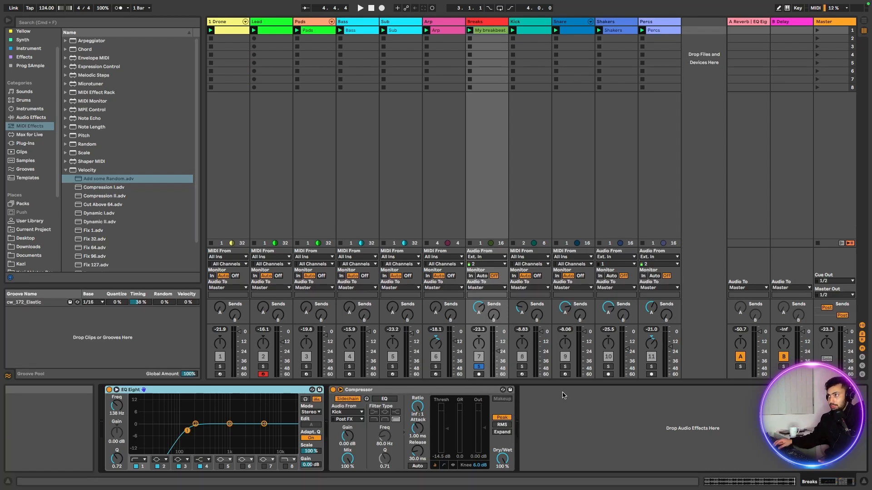
- Add the Kick and Snare to the soloed Breaks and play them together
click(522, 368)
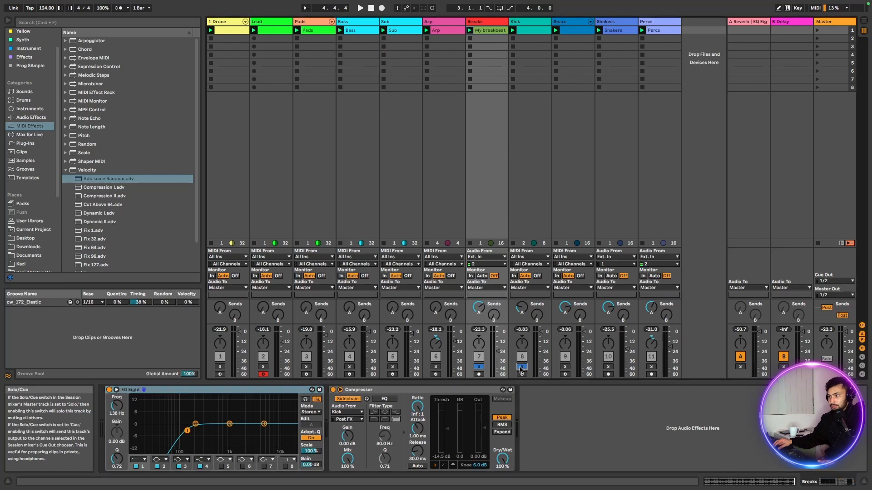
key(space)
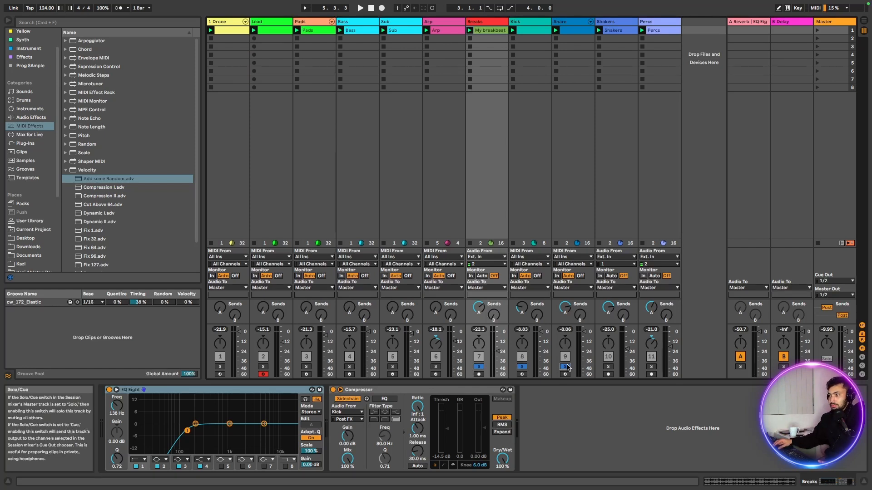
key(space)
- Show the Snare track's device chain and set its EQ Eight low cut to 116 Hz with a Q of 0.65
click(571, 22)
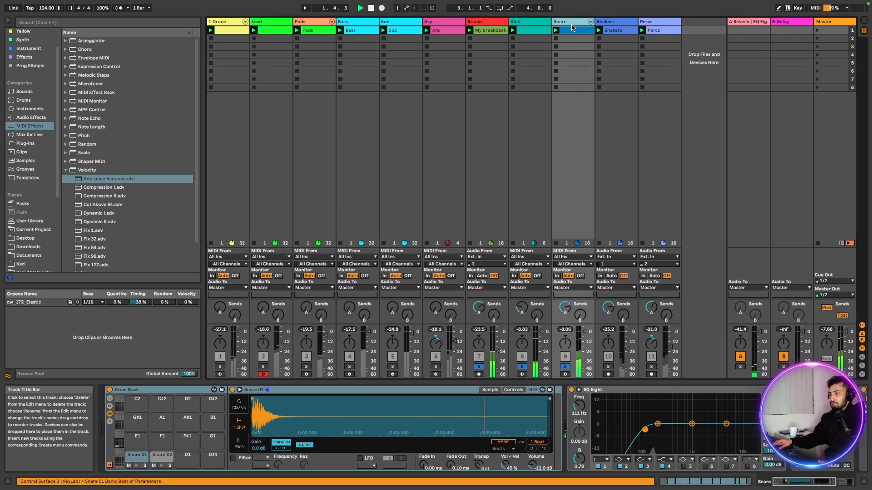
drag(801, 481, 822, 481)
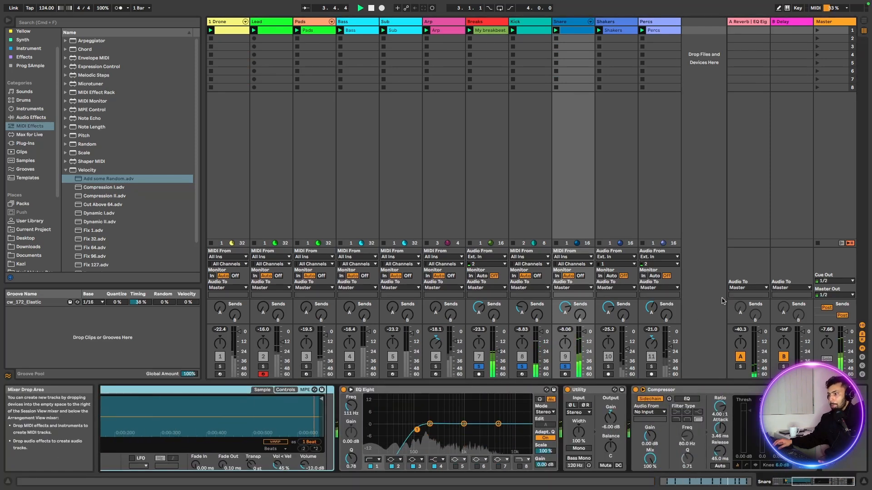
drag(417, 429, 417, 429)
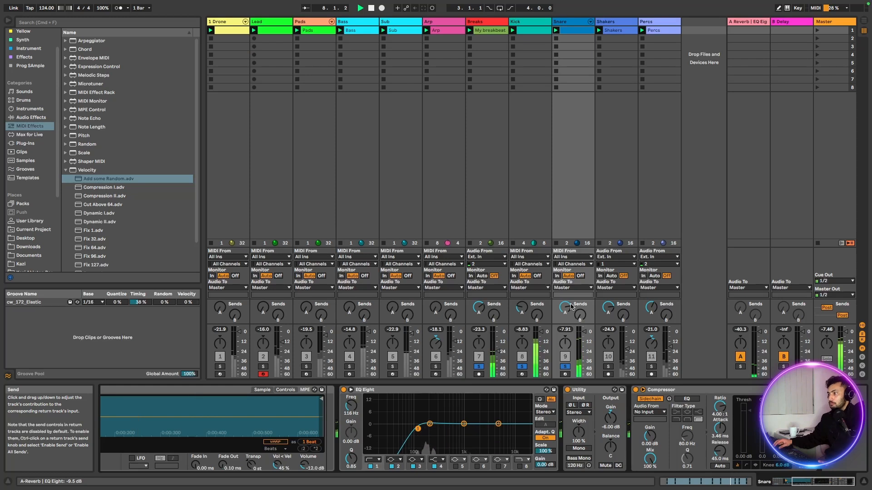
- Solo only the Shakers, play them back and show their device chain
click(609, 367)
key(space)
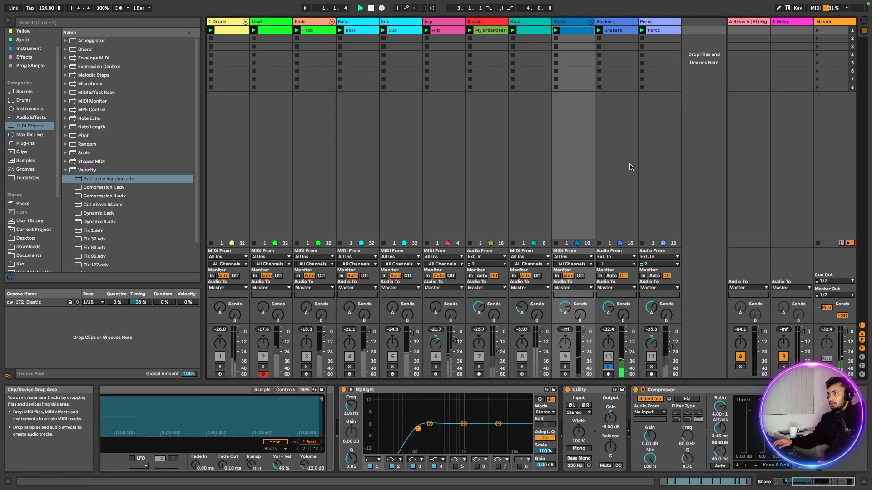
click(613, 21)
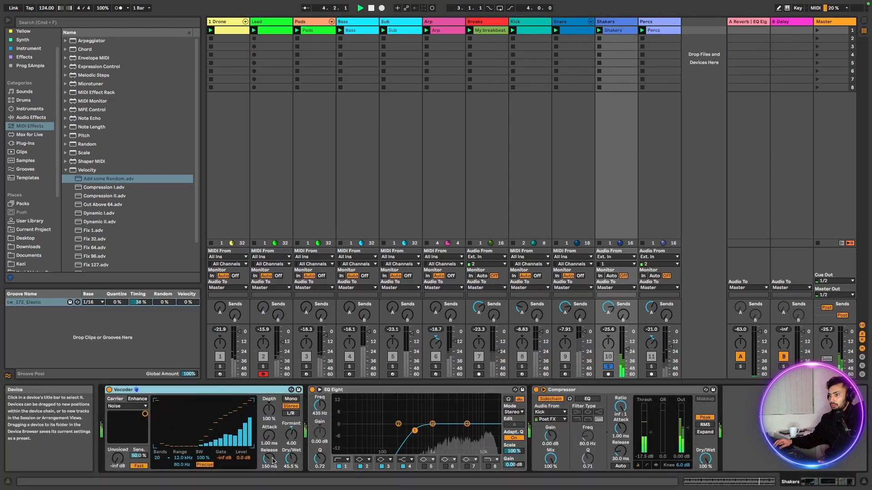
- Set the Shakers' Vocoder release to 198 ms and the EQ Eight low cut to 495 Hz with a Q of 0.69
mouse_move(269, 458)
mouse_down()
mouse_move(269, 431)
mouse_move(269, 450)
mouse_up()
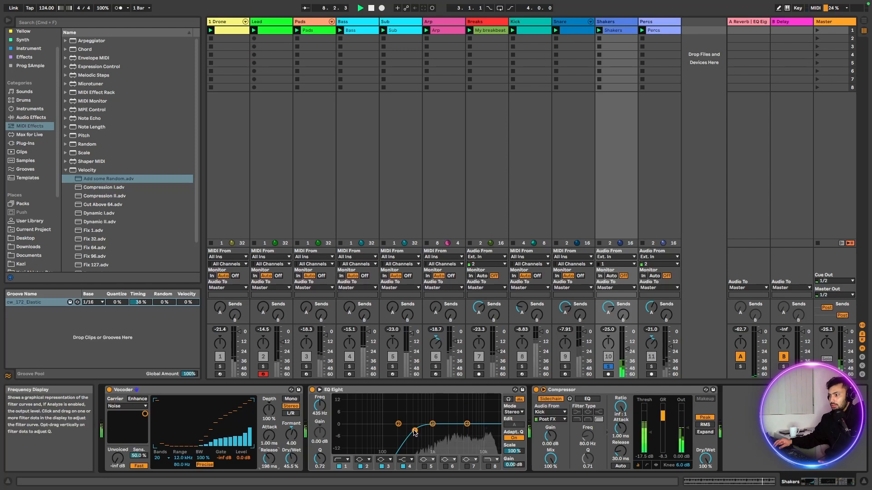
drag(414, 431, 417, 430)
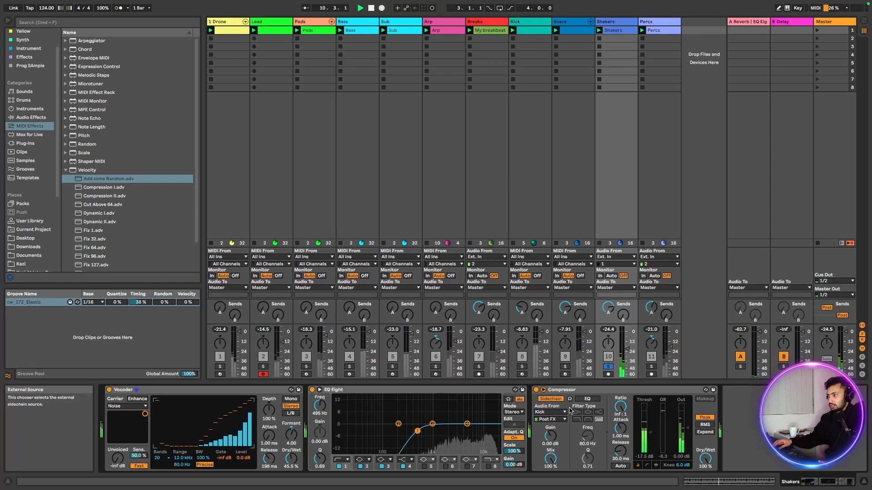
- Add the Snare, Kick and Breaks to the soloed Shakers and listen to them together
click(566, 367)
click(521, 367)
click(478, 367)
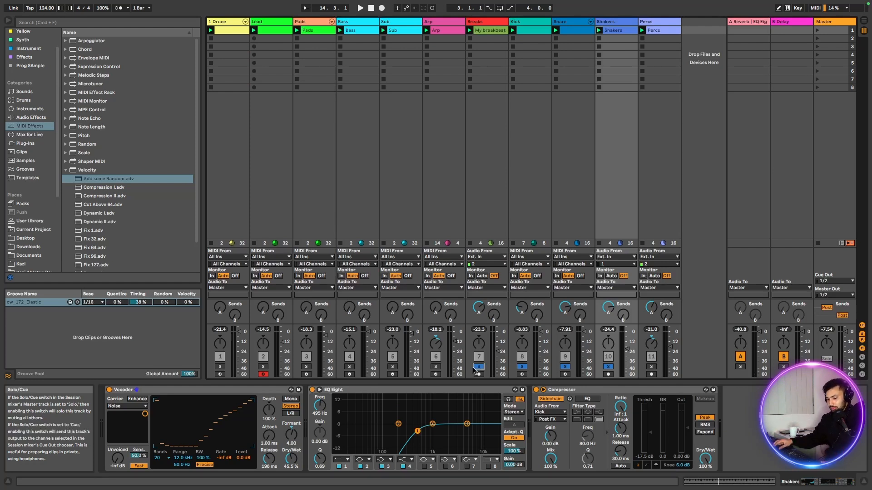
- Solo only the Percs, play them back and show their EQ Eight
click(651, 367)
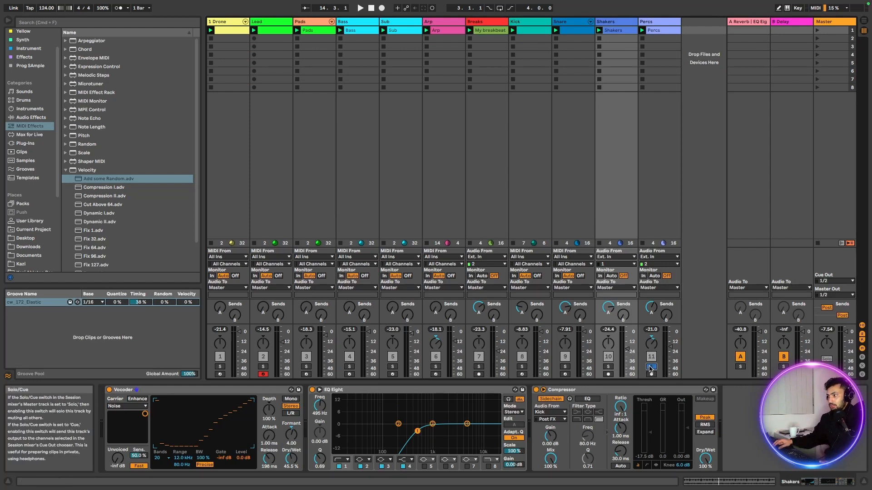
key(space)
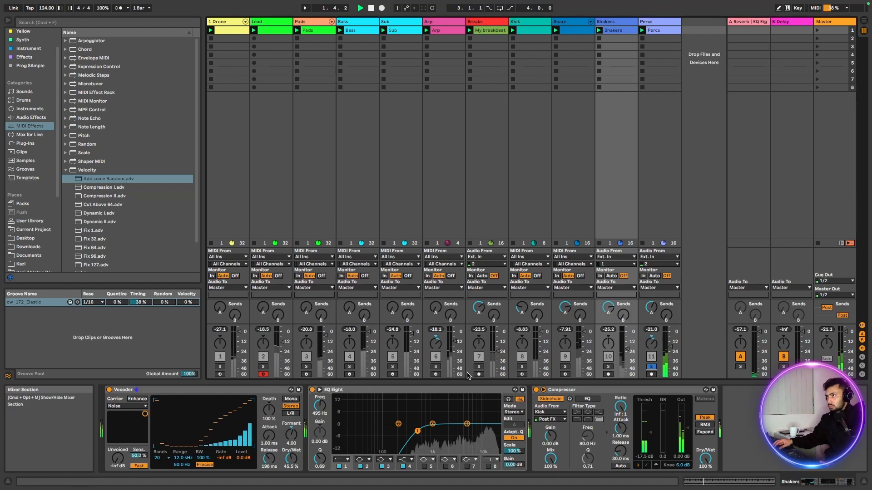
click(657, 23)
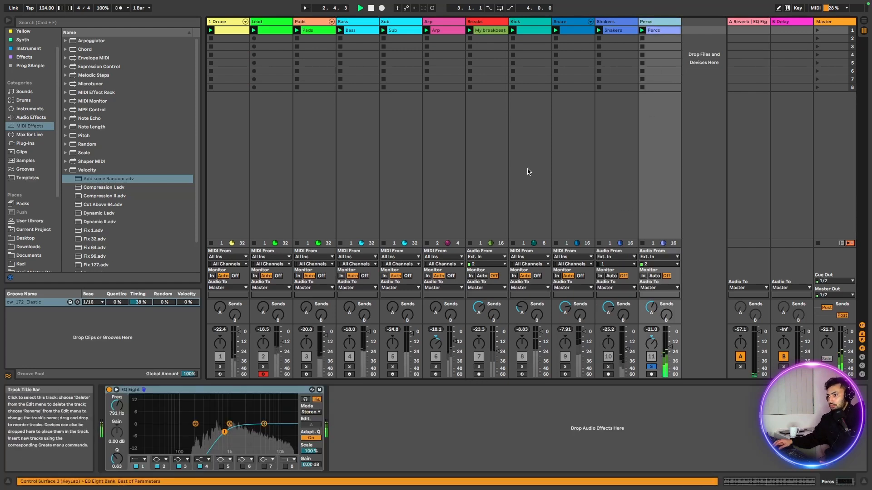
- Add the Kick, Snare, Shakers and Breaks to the soloed Percs, and take all tracks out of solo to play the full mix
click(522, 367)
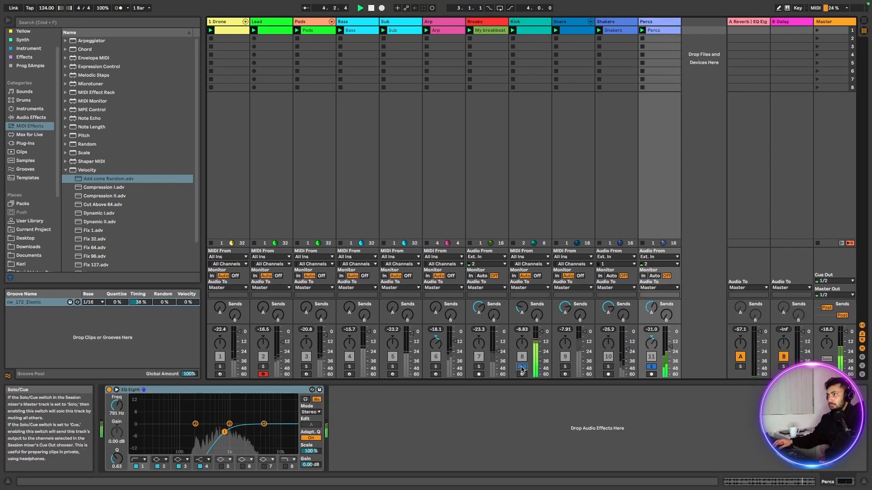
click(565, 367)
click(608, 367)
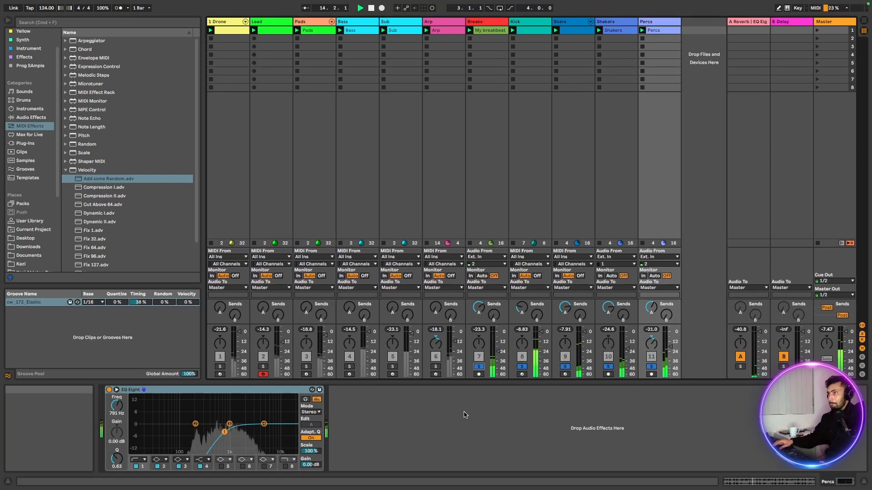
click(478, 367)
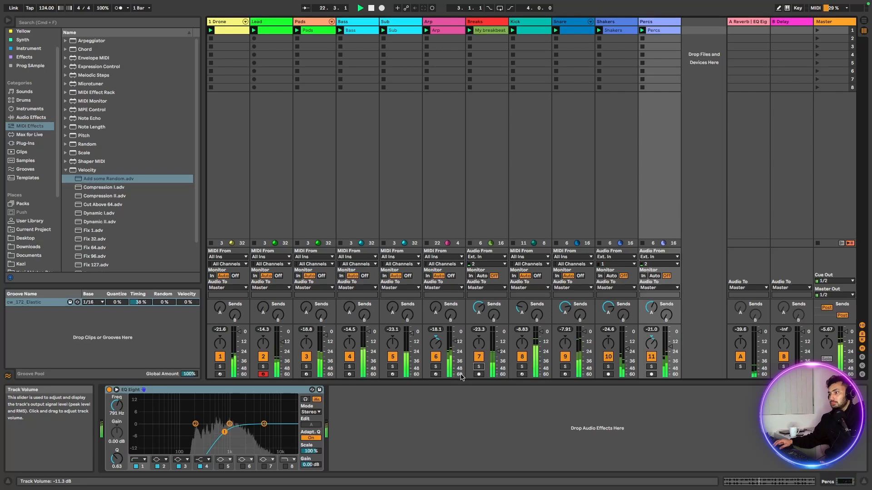
- Show the Lead's Wavetable and sweep its first filter's frequency during playback, leaving it at 104 Hz
click(265, 20)
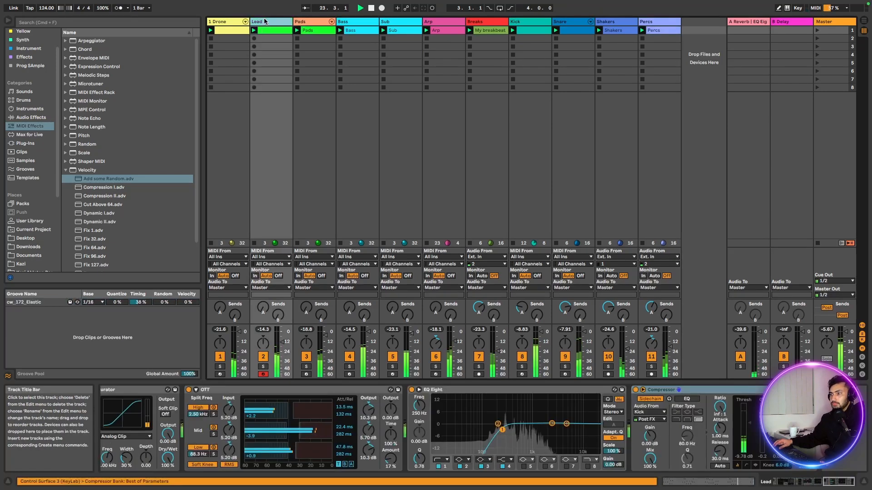
click(827, 481)
drag(826, 482, 777, 483)
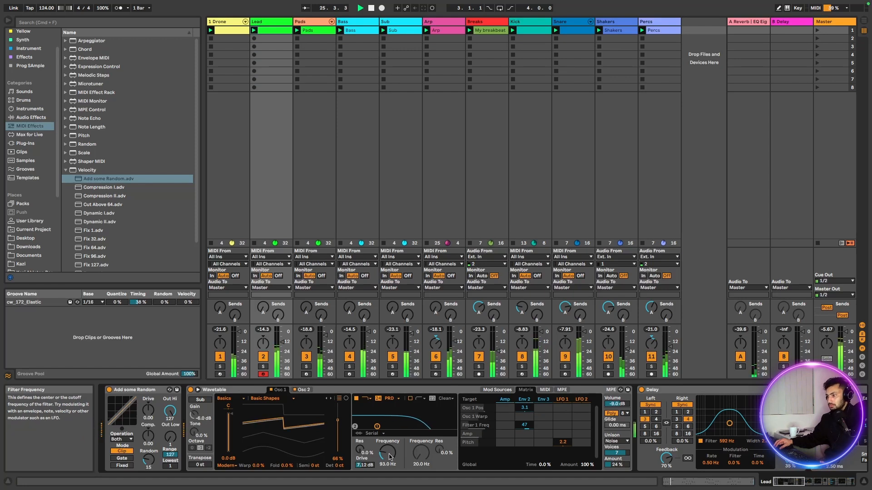
mouse_move(388, 453)
mouse_down()
mouse_move(388, 434)
mouse_move(388, 455)
mouse_up()
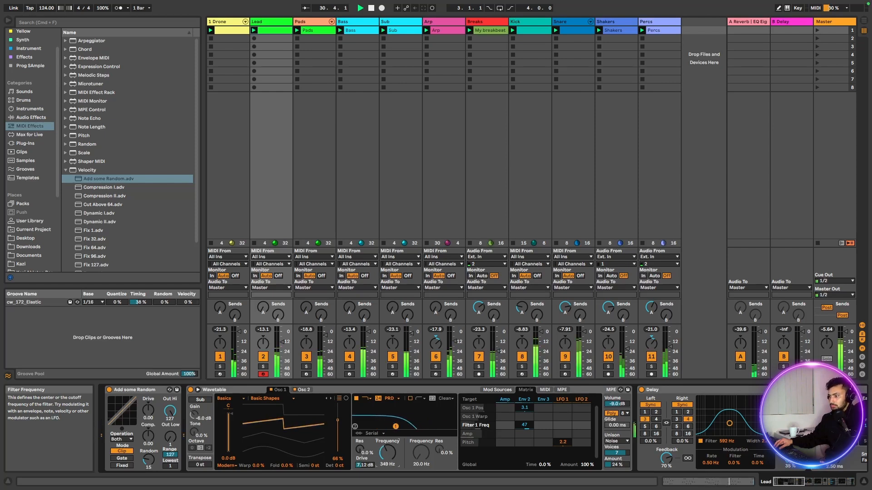
drag(387, 452, 388, 453)
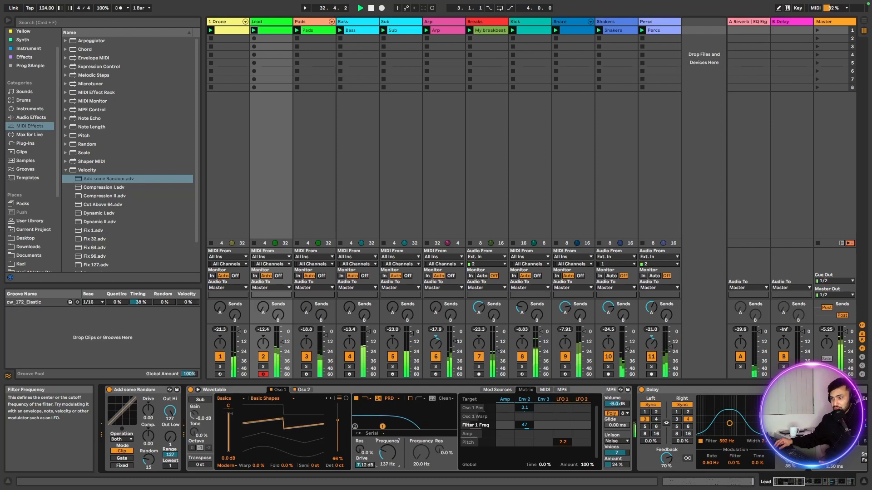
drag(387, 452, 388, 449)
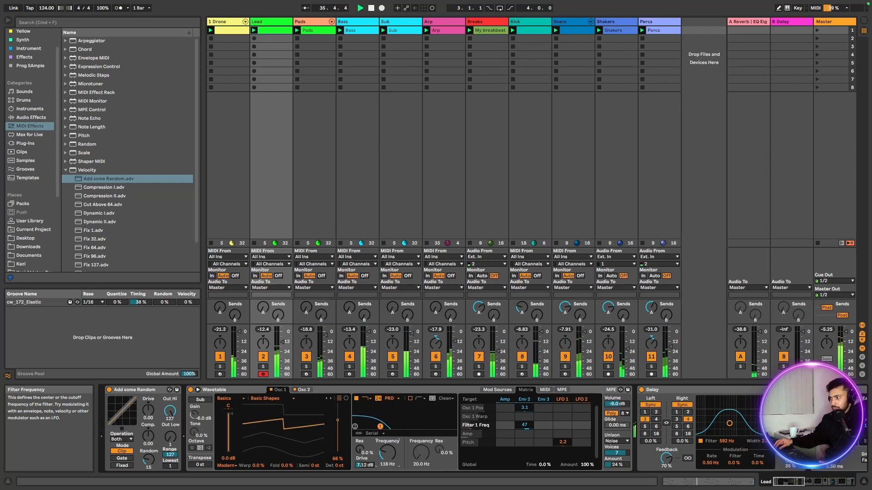
drag(388, 451, 387, 455)
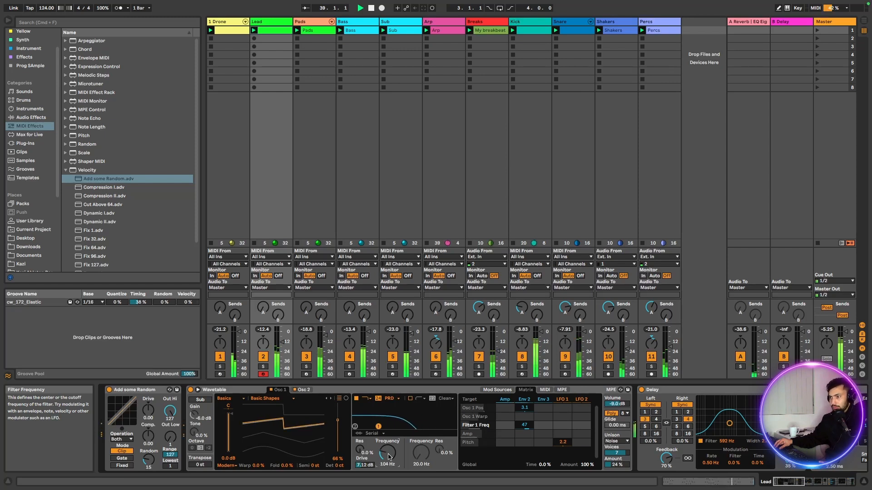
- Set the Lead Wavetable's unison mode to None and compare the Lead soloed and in the full mix
click(263, 367)
key(space)
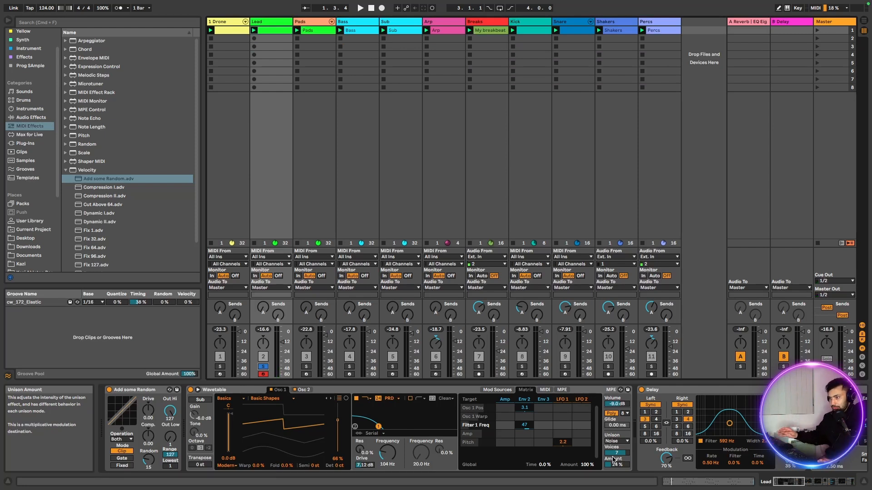
key(space)
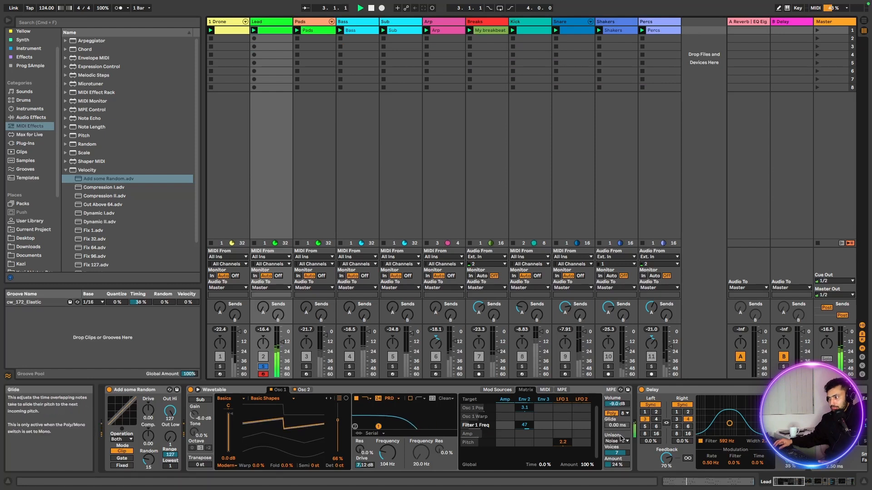
click(617, 441)
click(617, 394)
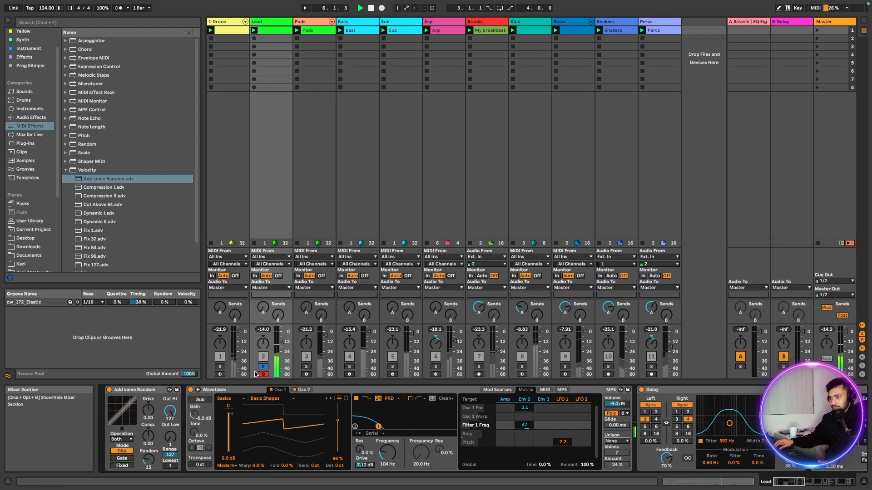
click(263, 367)
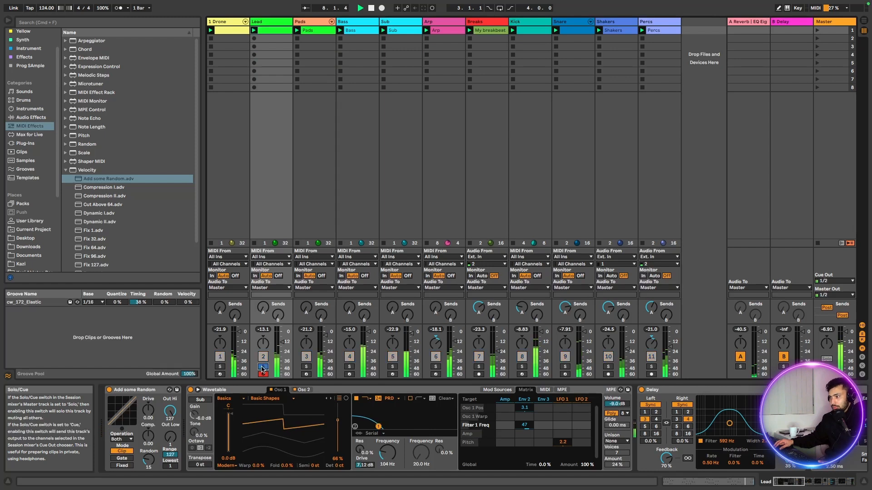
click(263, 366)
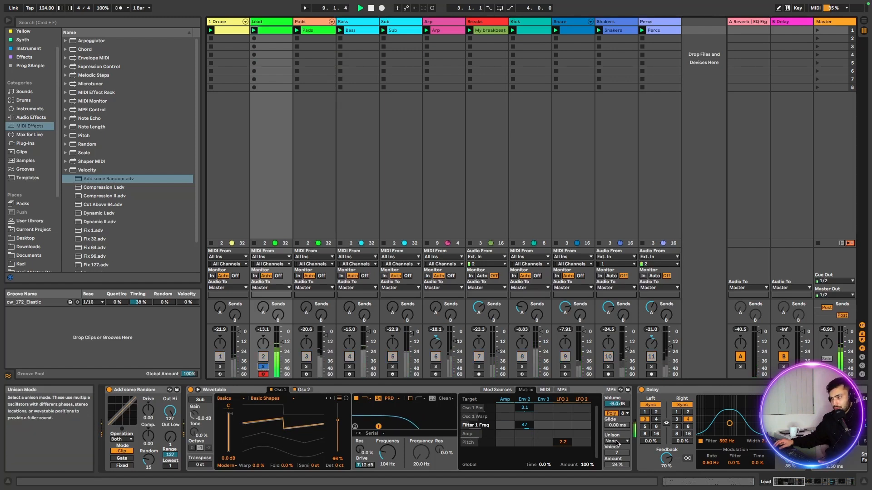
- Set the Lead Wavetable's unison mode back to Noise and play the full mix without solo
click(613, 441)
click(617, 414)
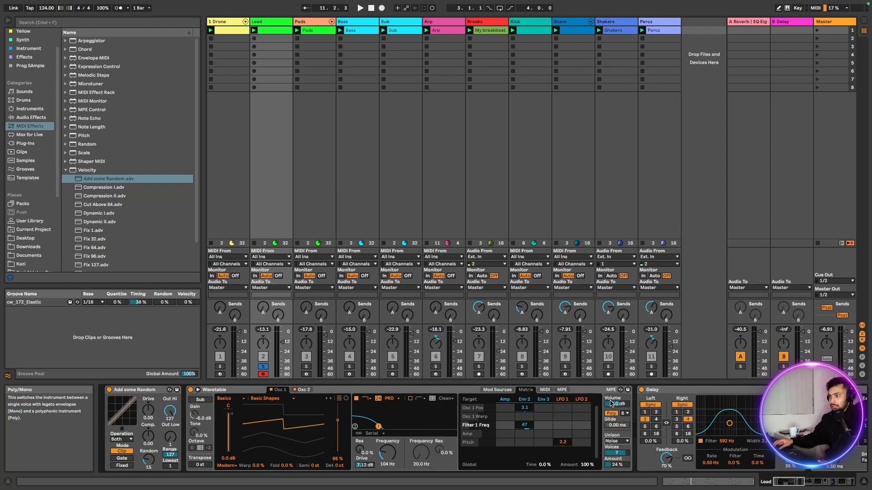
key(space)
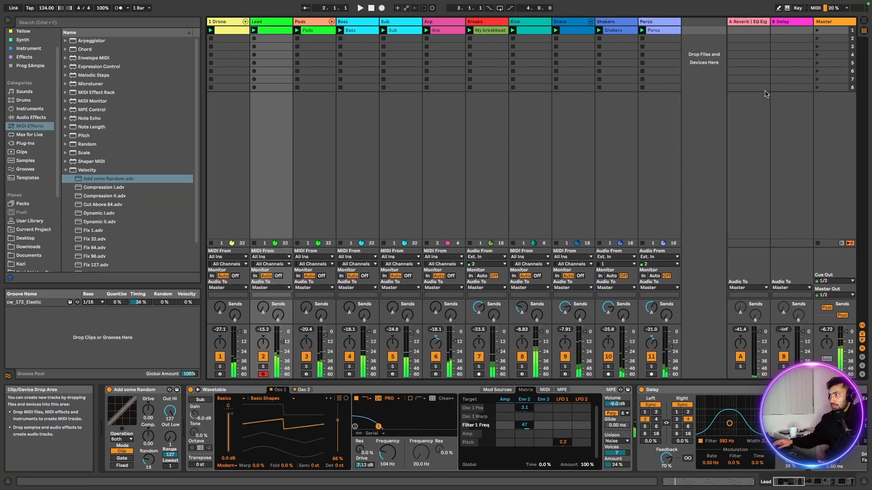
- Solo the A Reverb return, play it back and set its EQ Eight low cut to 485 Hz with a Q of 0.89
click(484, 25)
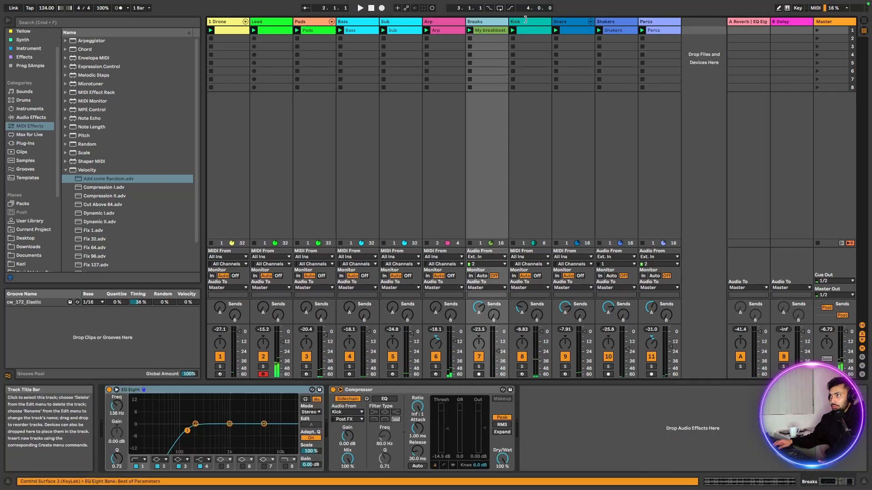
click(741, 23)
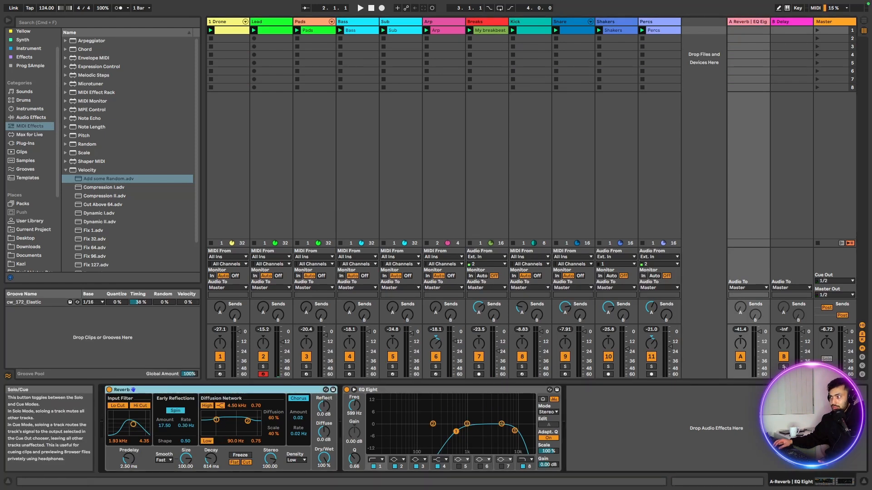
click(740, 367)
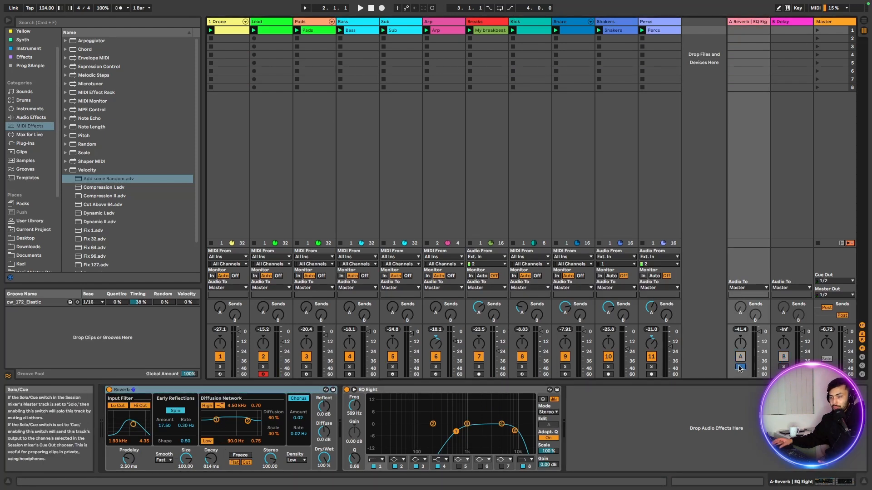
key(space)
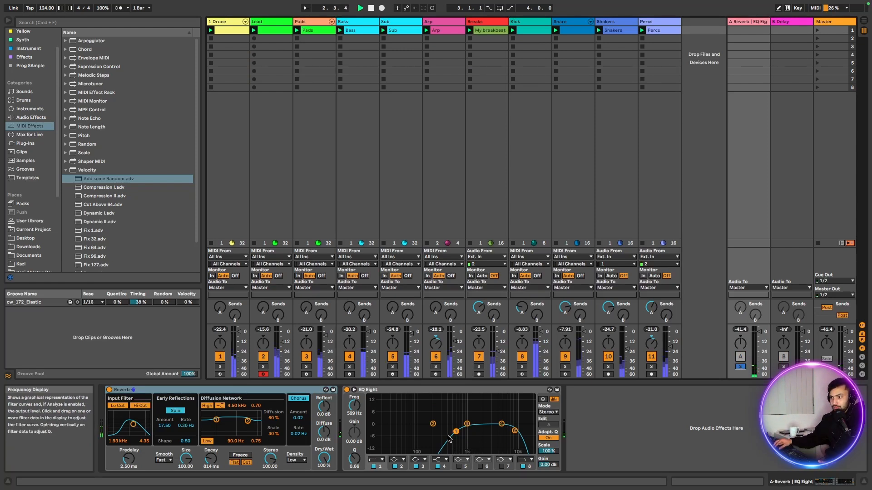
mouse_move(456, 432)
mouse_down()
mouse_move(413, 429)
mouse_move(468, 431)
mouse_move(451, 431)
mouse_up()
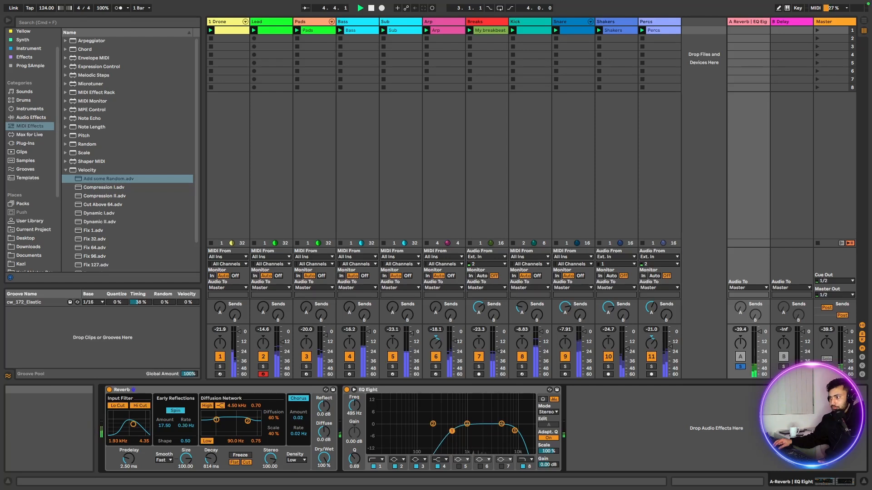